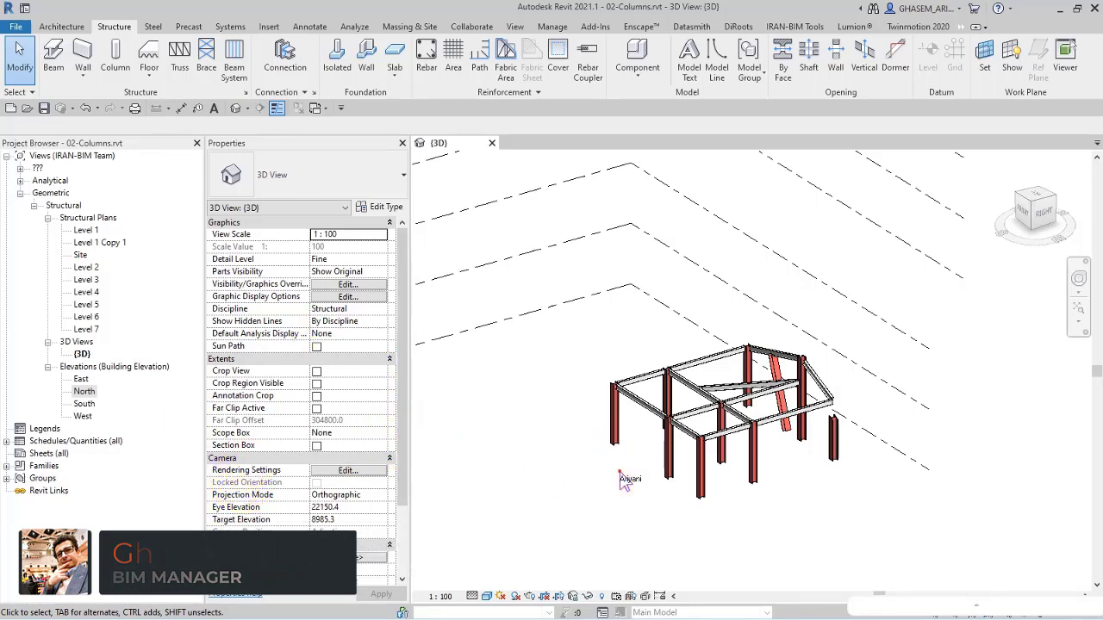
Window-select the five frame members and copy them to the clipboard.
{"action": "middle_click_drag", "start_coordinate": [620, 480], "coordinate": [534, 509], "text": "shift"}
{"action": "middle_click_drag", "start_coordinate": [782, 419], "coordinate": [638, 462], "text": "shift"}
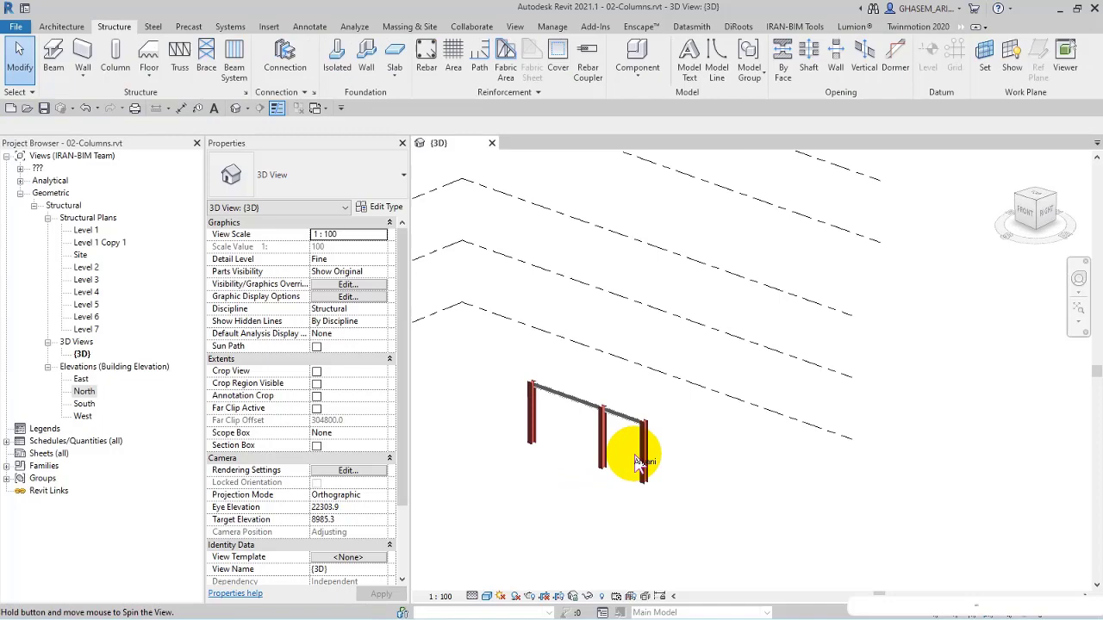
{"action": "left_click_drag", "start_coordinate": [482, 516], "coordinate": [724, 362]}
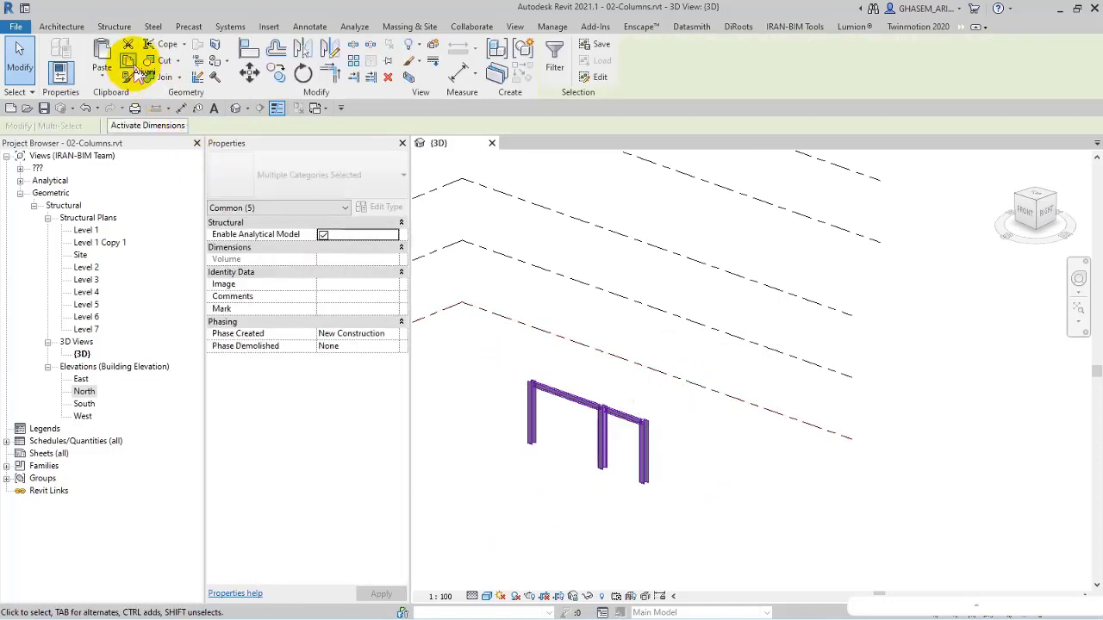
{"action": "left_click", "coordinate": [104, 76]}
Paste the frame aligned to the upper level, forming a second storey.
{"action": "left_click", "coordinate": [137, 124]}
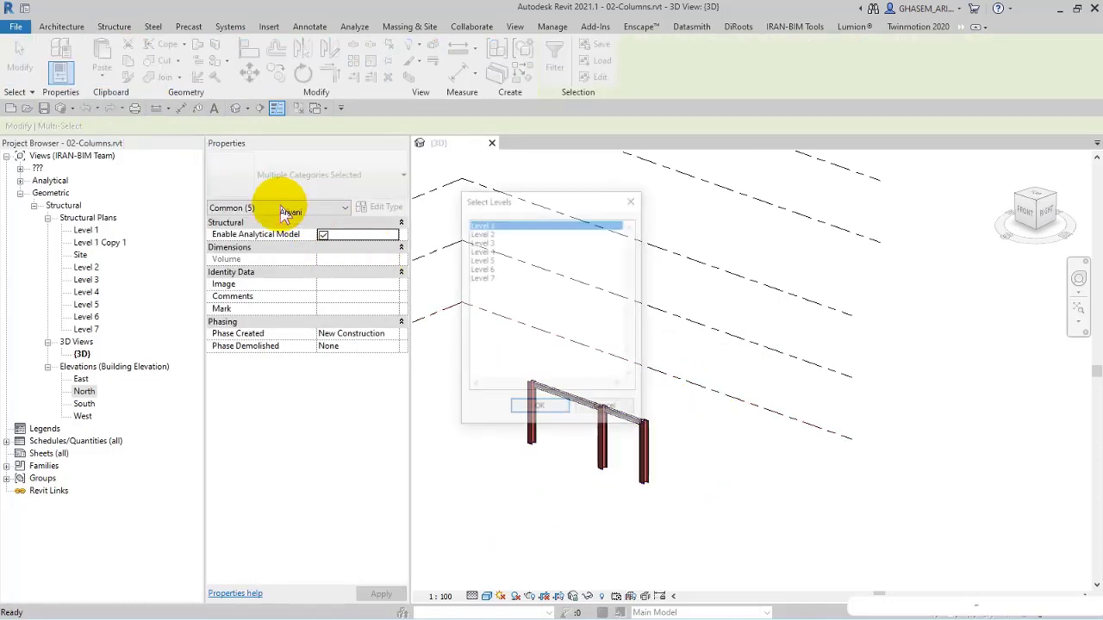
{"action": "left_click", "coordinate": [482, 233]}
{"action": "left_click", "coordinate": [535, 409]}
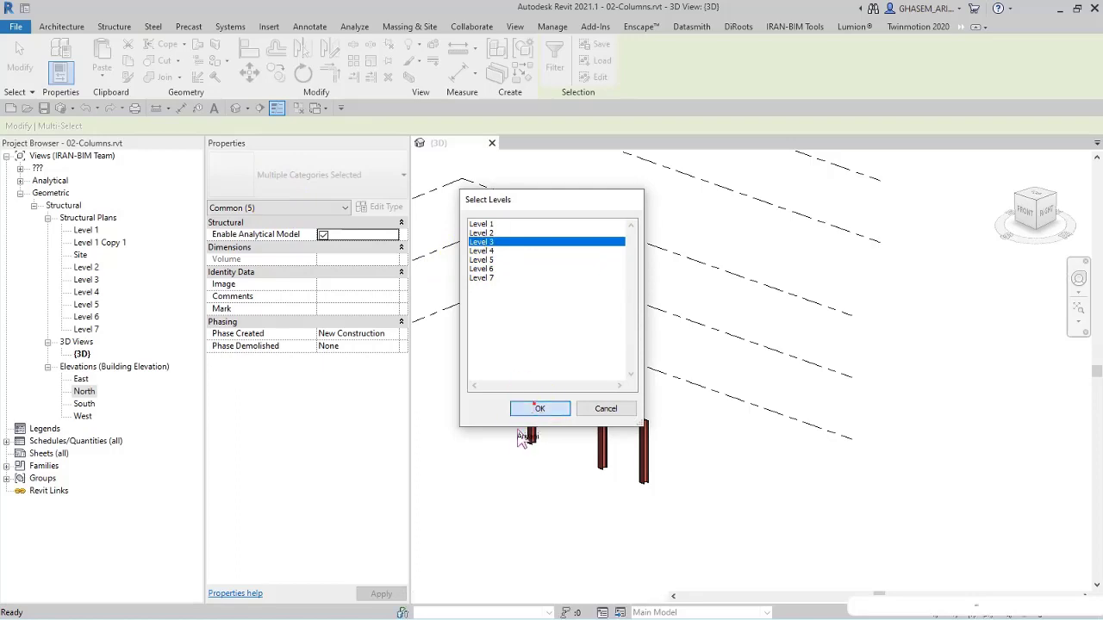
{"action": "left_click", "coordinate": [504, 450]}
{"action": "middle_click_drag", "start_coordinate": [524, 445], "coordinate": [320, 365], "text": "shift"}
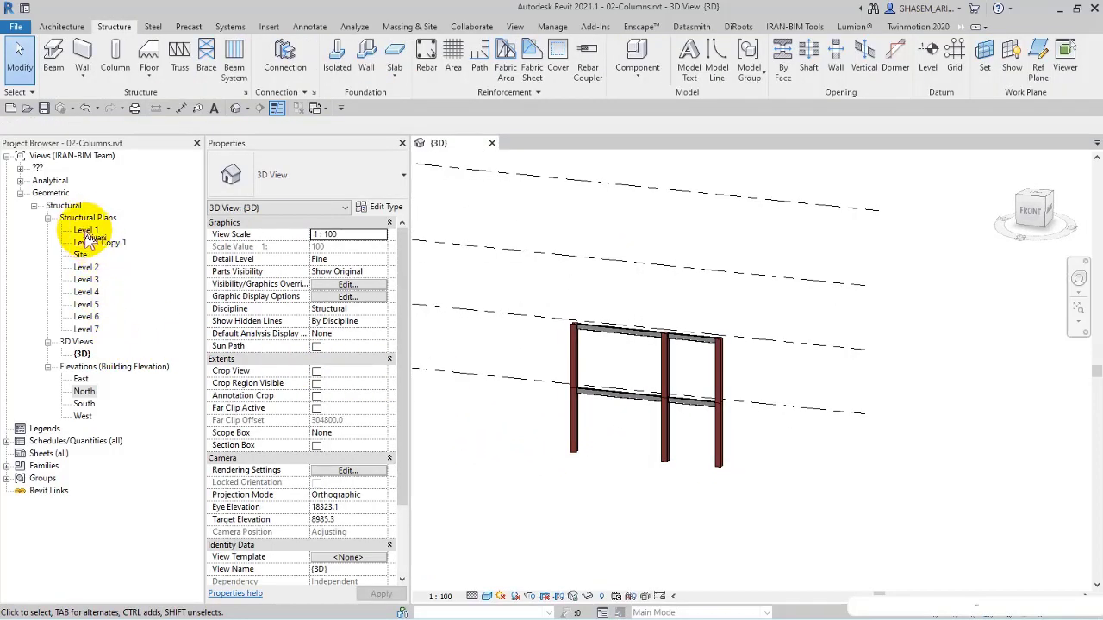
Reposition the section line across the frame on Level 1 and open Section 1.
{"action": "double_click", "coordinate": [87, 231]}
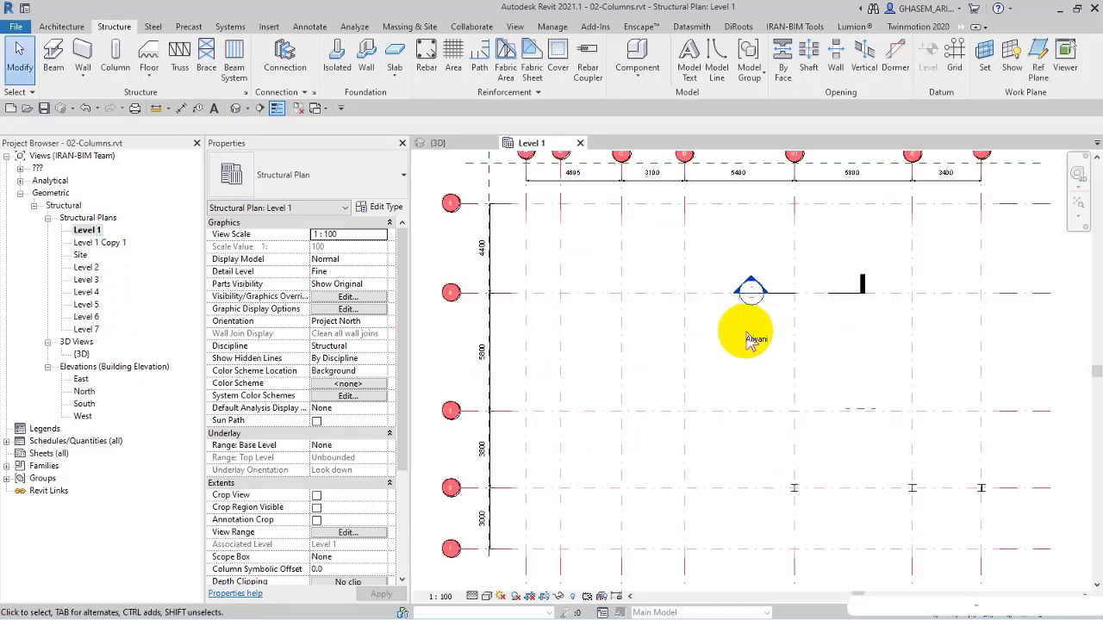
{"action": "scroll", "coordinate": [780, 293], "scroll_direction": "down", "scroll_amount": 2}
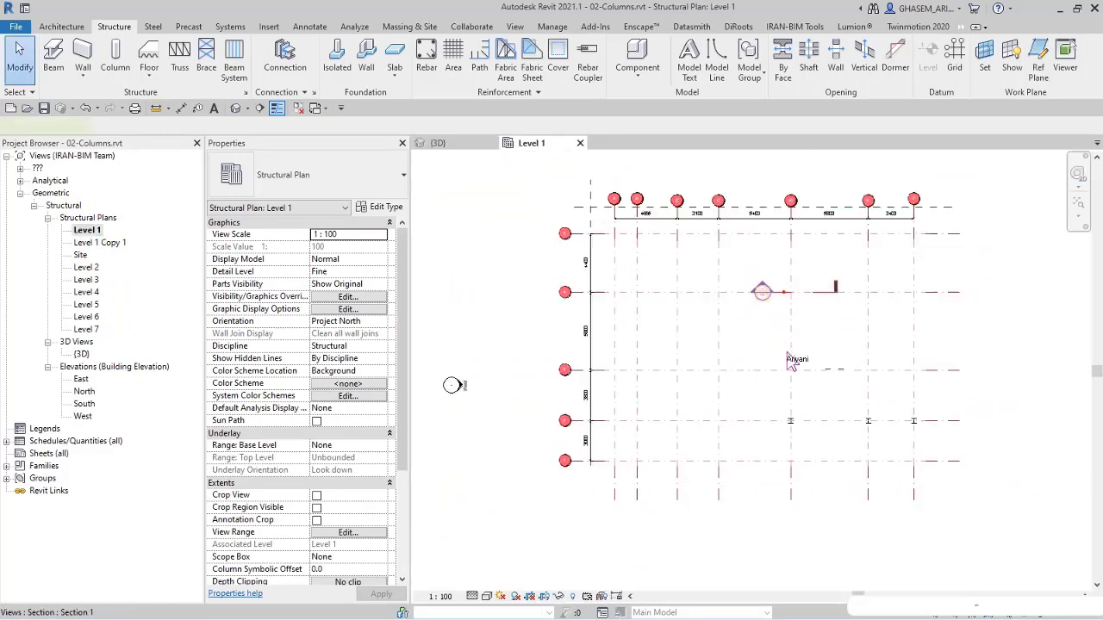
{"action": "mouse_move", "coordinate": [782, 291]}
{"action": "left_mouse_down"}
{"action": "mouse_move", "coordinate": [801, 444]}
{"action": "mouse_move", "coordinate": [789, 439]}
{"action": "mouse_move", "coordinate": [956, 444]}
{"action": "left_mouse_up"}
{"action": "left_click", "coordinate": [956, 444]}
{"action": "double_click", "coordinate": [766, 430]}
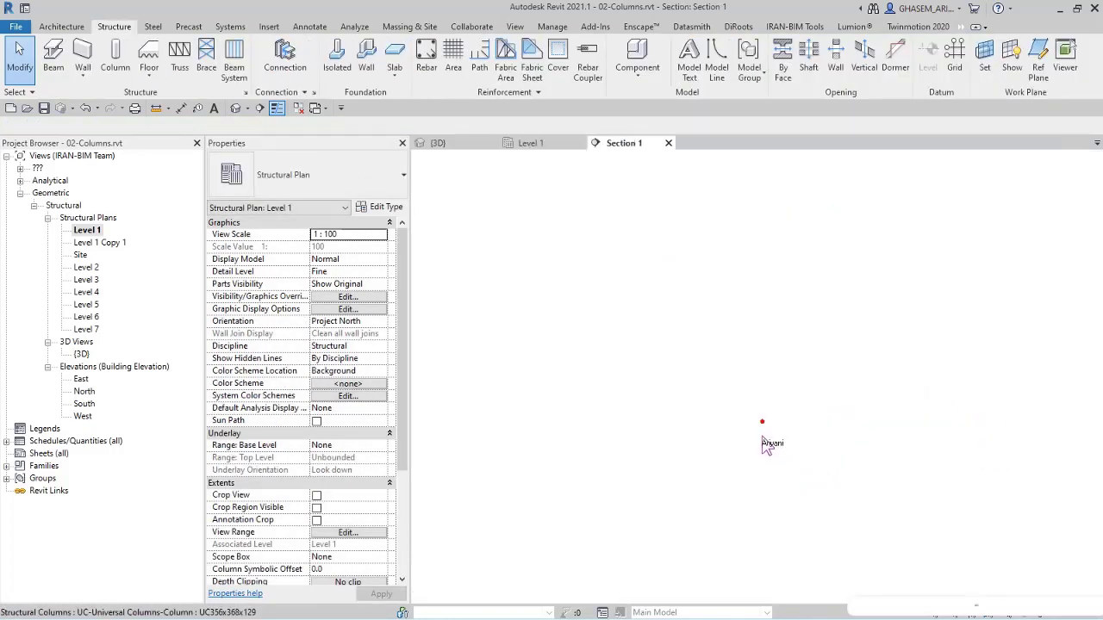
Delete the diagonal reference plane in Section 1.
{"action": "left_click", "coordinate": [799, 448]}
{"action": "scroll", "coordinate": [758, 413], "scroll_direction": "up", "scroll_amount": 4}
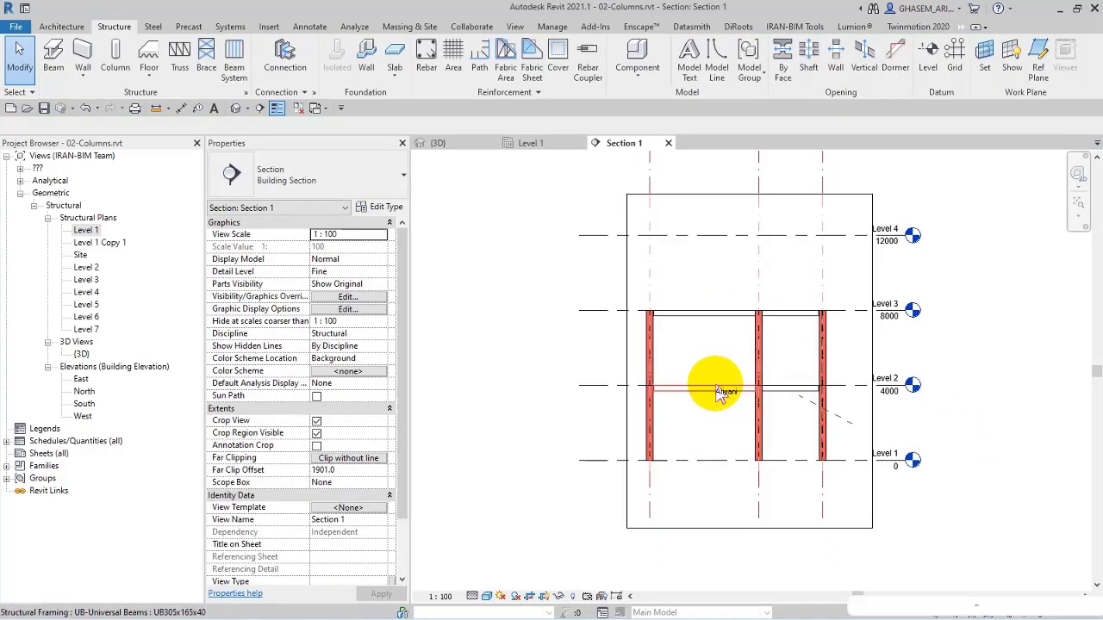
{"action": "left_click", "coordinate": [814, 421]}
{"action": "key", "text": "Delete"}
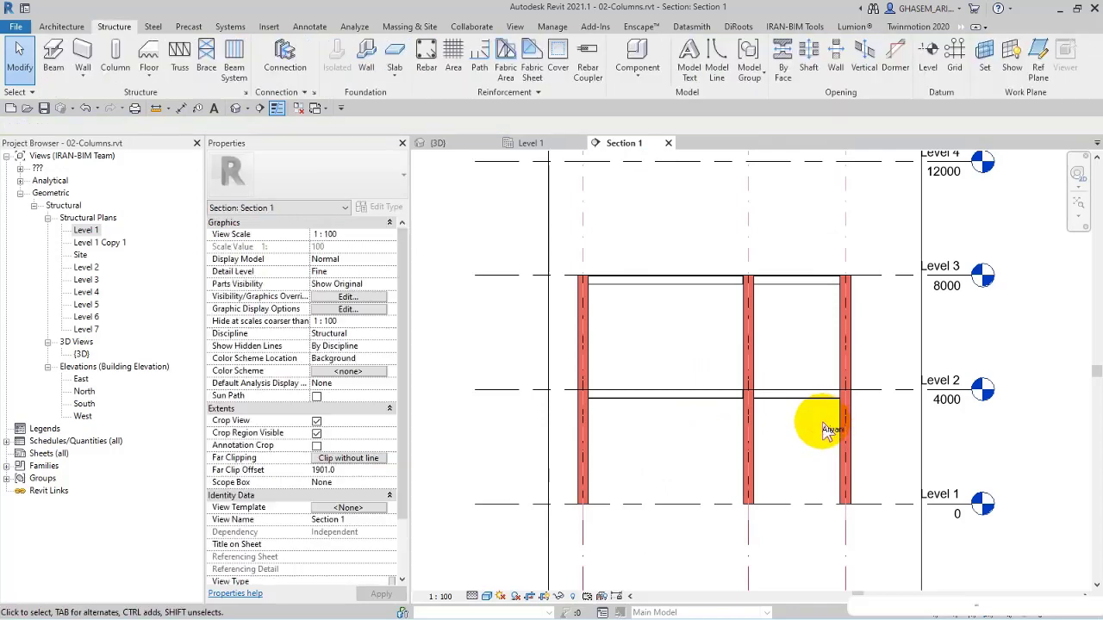
Dismiss the column work plane prompt, check the section marker on Level 1, and reopen Section 1.
{"action": "left_click", "coordinate": [115, 64]}
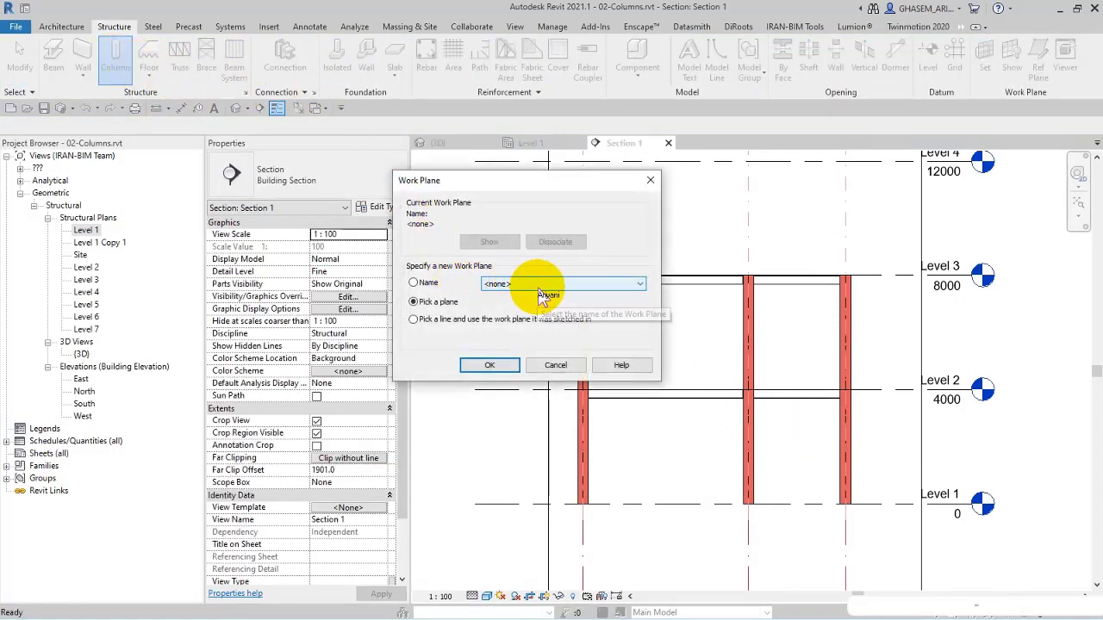
{"action": "left_click", "coordinate": [651, 180]}
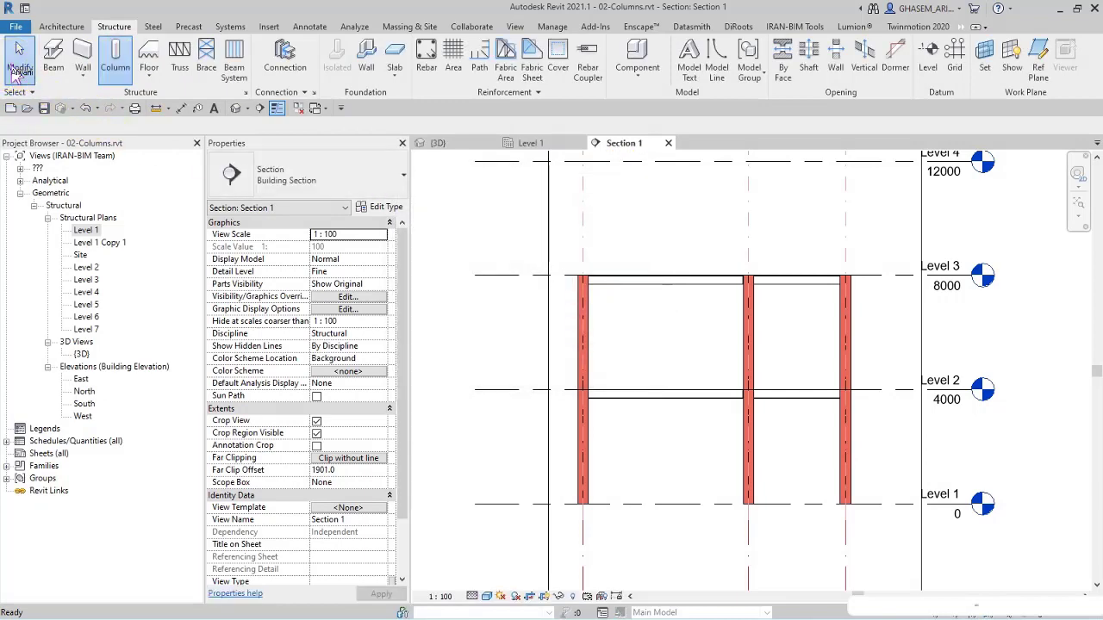
{"action": "left_click", "coordinate": [531, 143]}
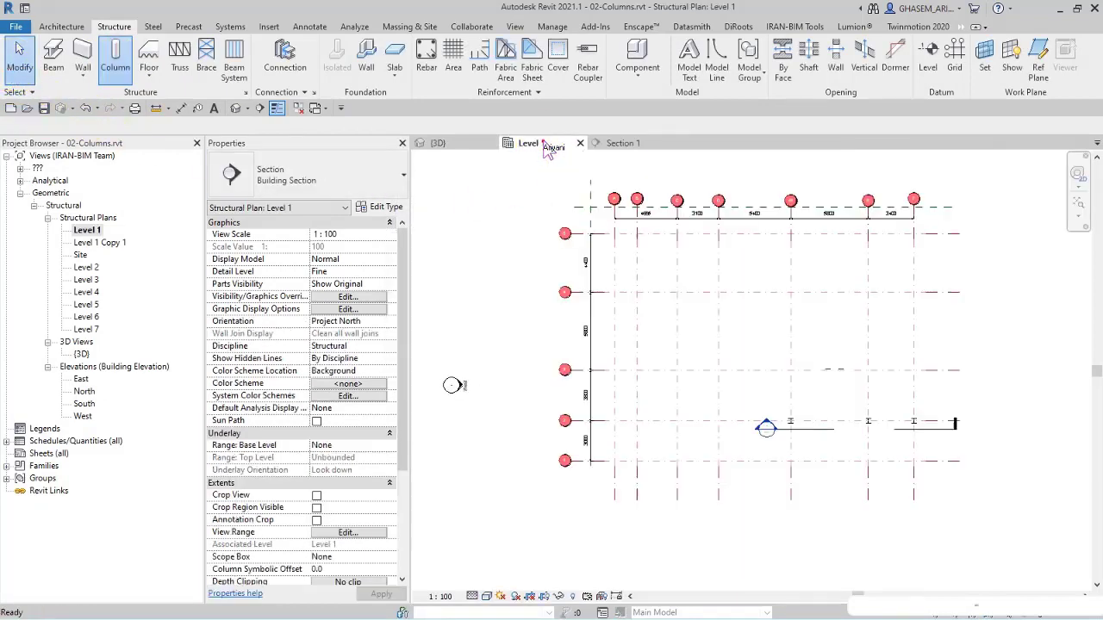
{"action": "left_click", "coordinate": [736, 429]}
{"action": "scroll", "coordinate": [724, 465], "scroll_direction": "up", "scroll_amount": 2}
{"action": "left_click", "coordinate": [738, 517]}
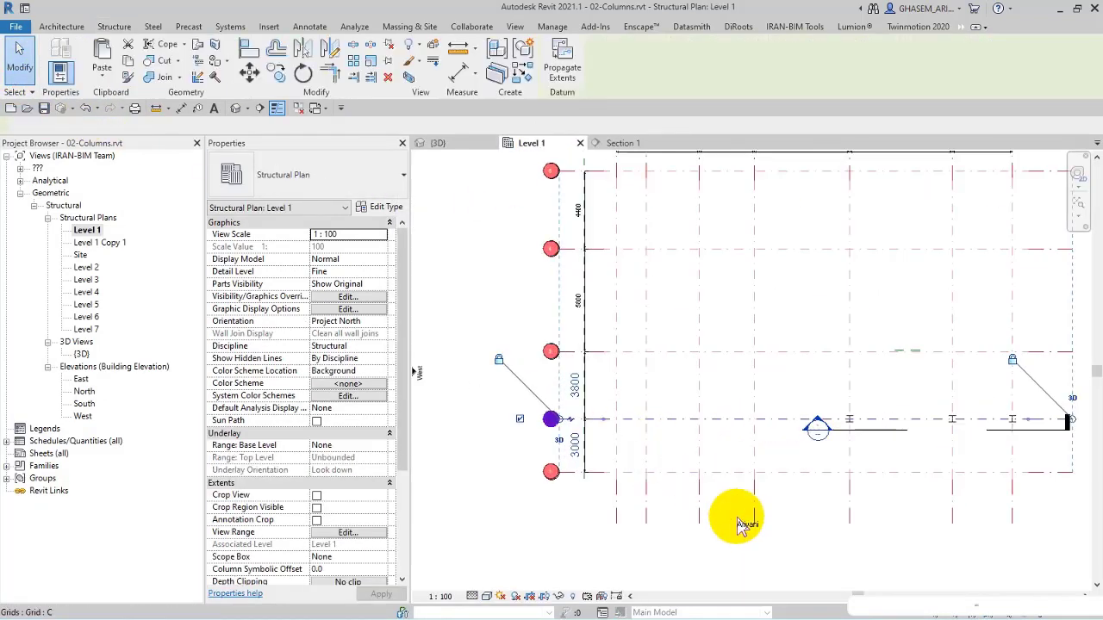
{"action": "double_click", "coordinate": [818, 431]}
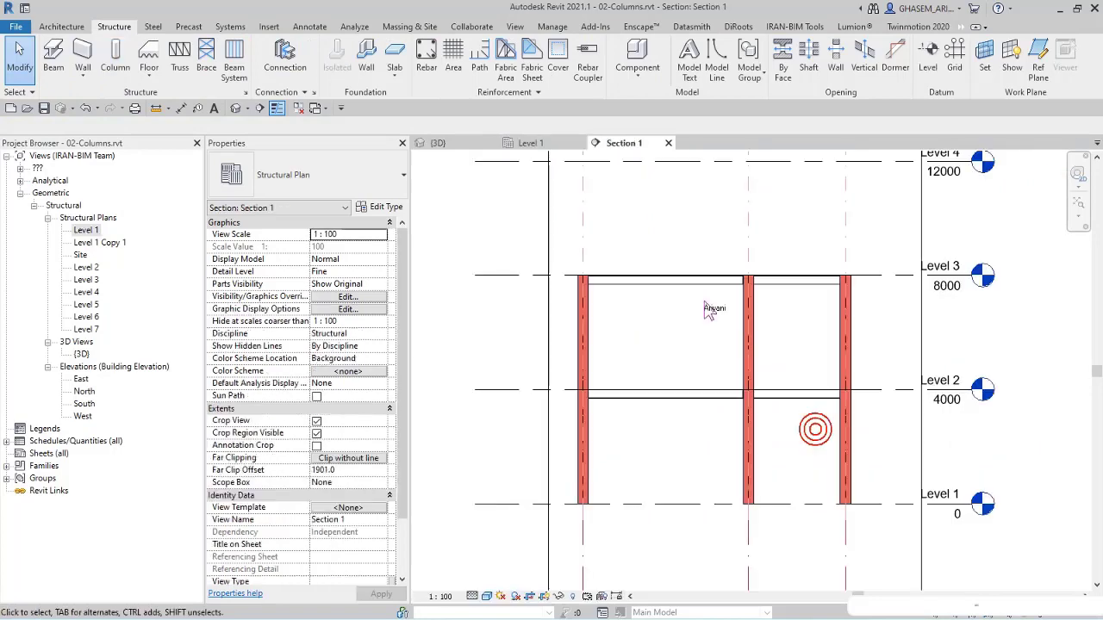
Start a structural column on the Grid : 2 work plane.
{"action": "left_click", "coordinate": [121, 57]}
{"action": "left_click", "coordinate": [581, 283]}
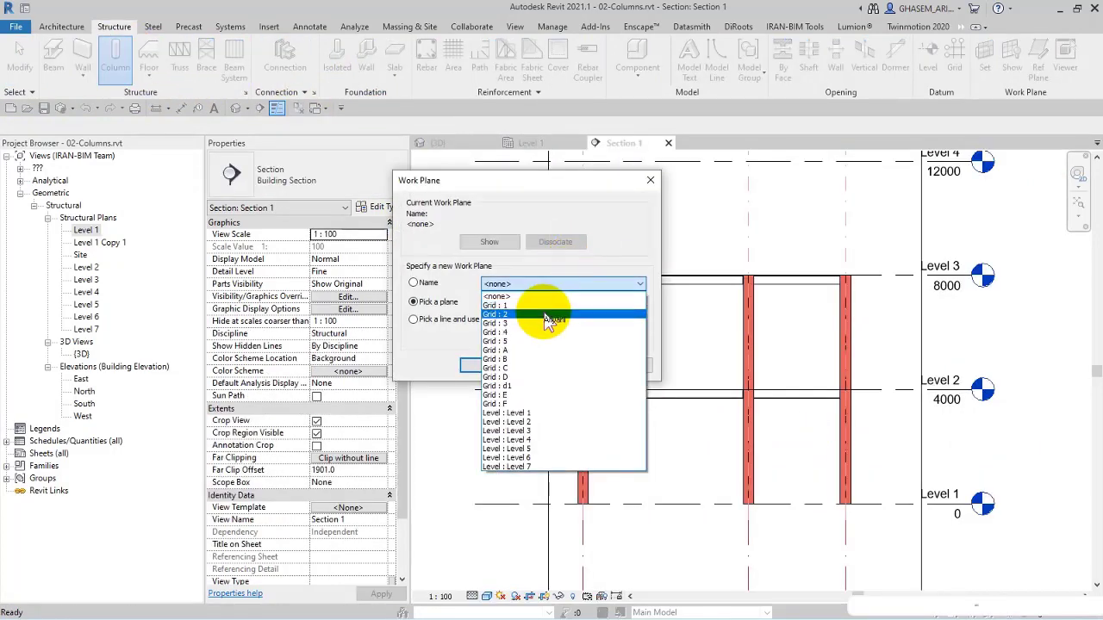
{"action": "left_click", "coordinate": [549, 315]}
Draw the first slanted column from the Level 2 beam end to the Level 3 beam midpoint.
{"action": "left_click", "coordinate": [489, 366]}
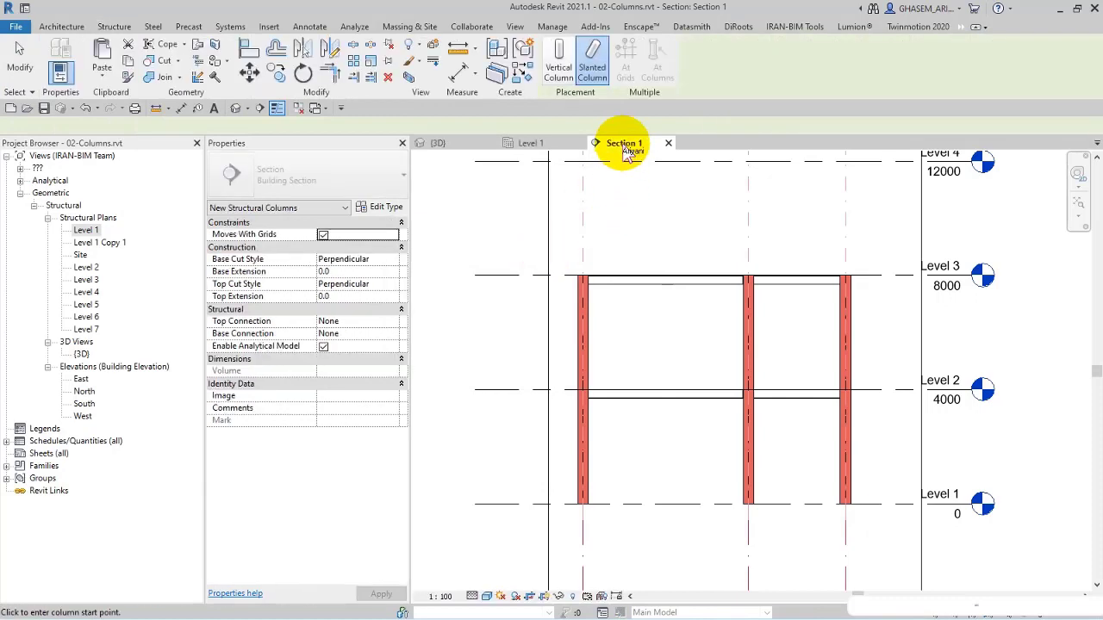
{"action": "scroll", "coordinate": [685, 398], "scroll_direction": "up", "scroll_amount": 2}
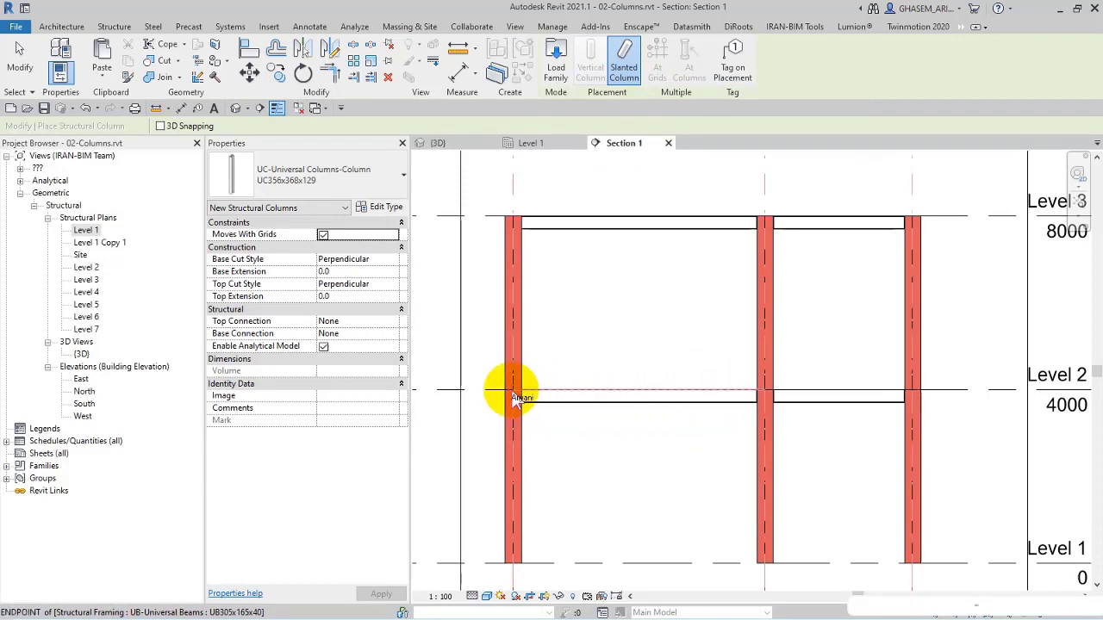
{"action": "scroll", "coordinate": [514, 397], "scroll_direction": "up", "scroll_amount": 3}
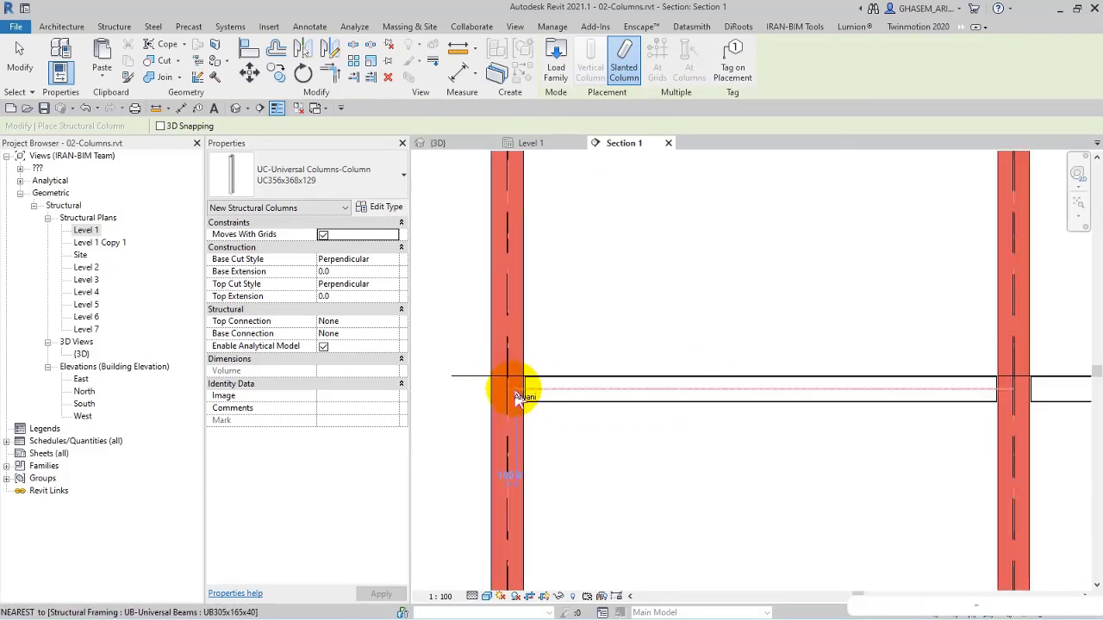
{"action": "left_click", "coordinate": [509, 384]}
{"action": "scroll", "coordinate": [594, 293], "scroll_direction": "down", "scroll_amount": 3}
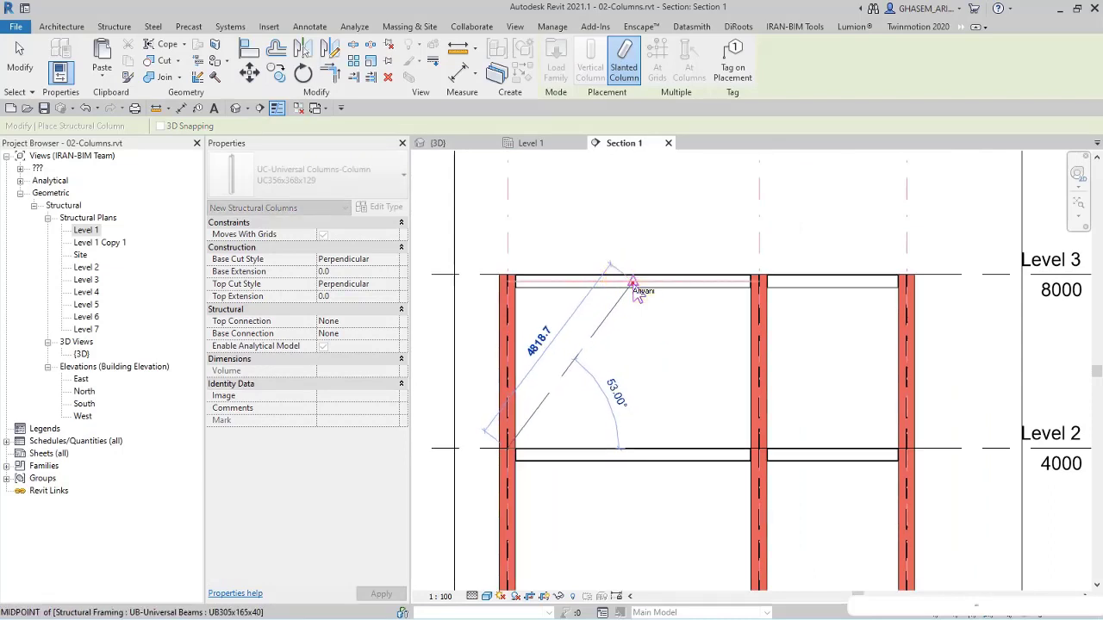
{"action": "left_click", "coordinate": [634, 284]}
Draw the second slanted column from the Level 2 beam midpoint to the Level 3 beam end.
{"action": "middle_click_drag", "start_coordinate": [746, 345], "coordinate": [719, 345]}
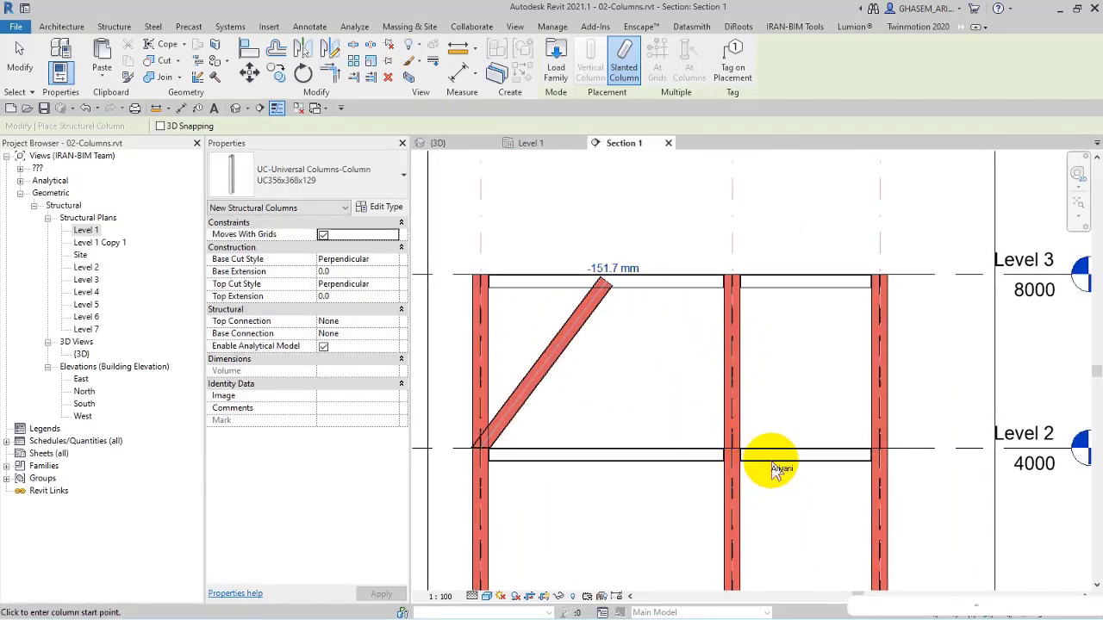
{"action": "left_click", "coordinate": [804, 457]}
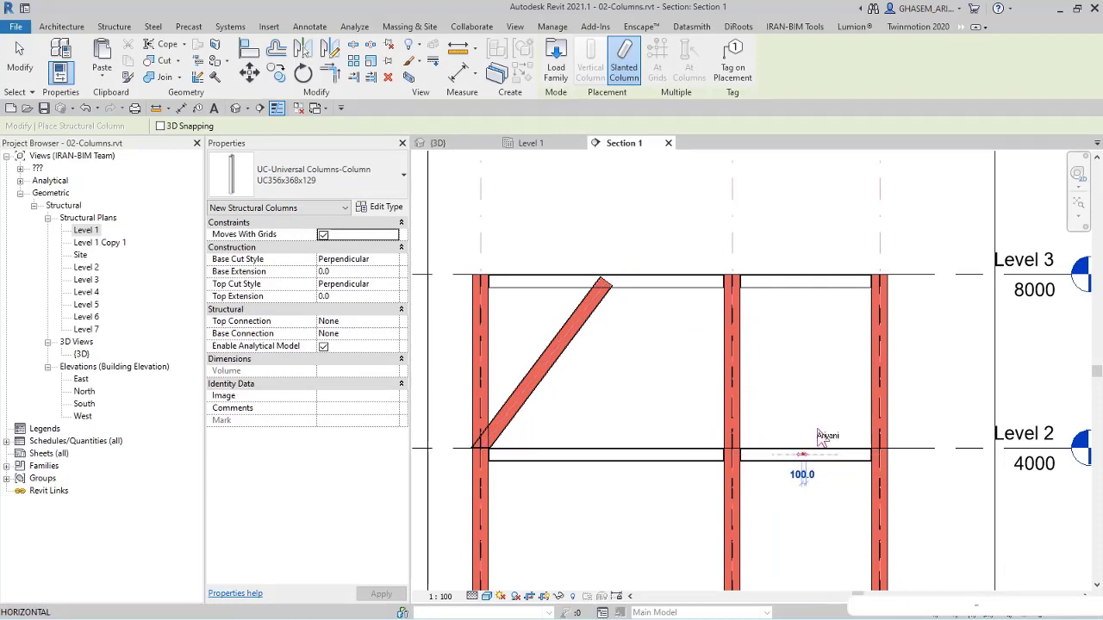
{"action": "left_click", "coordinate": [881, 289]}
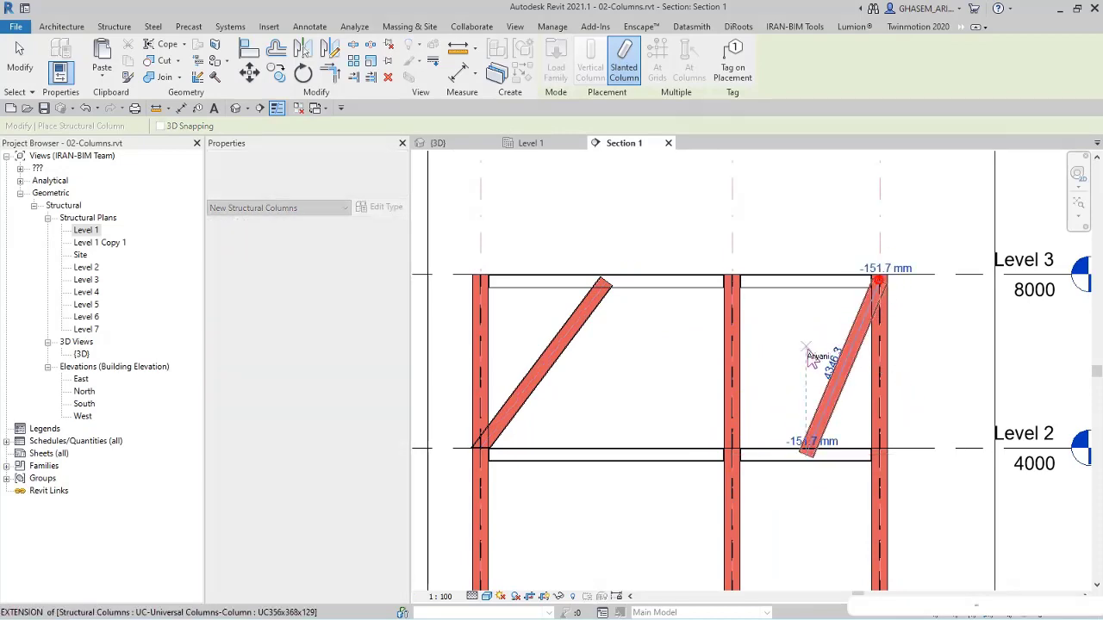
{"action": "left_click", "coordinate": [19, 57]}
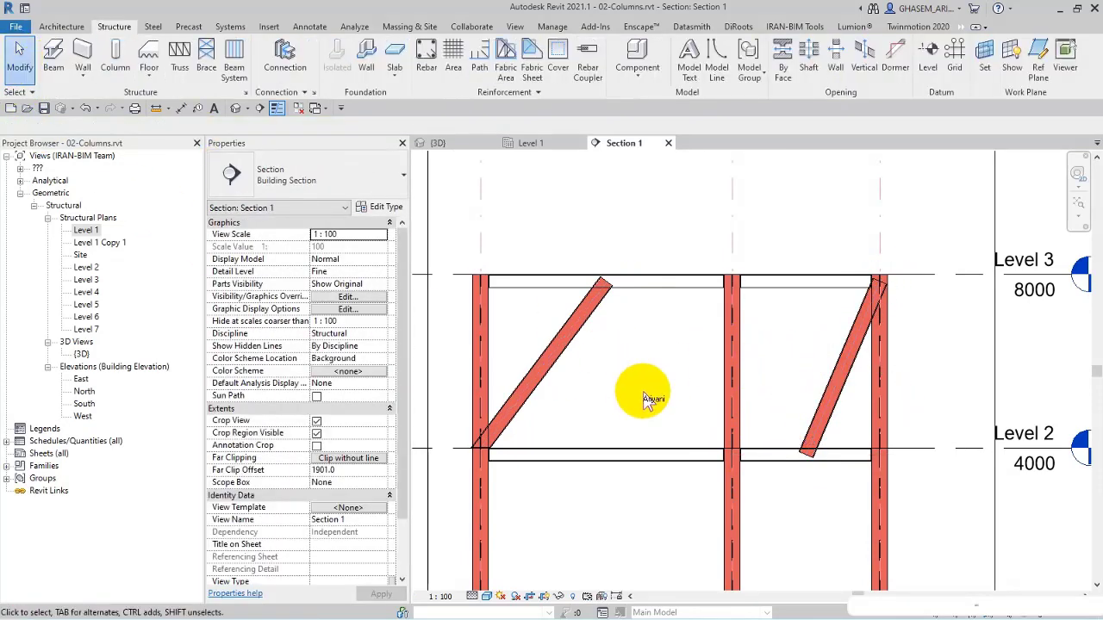
Set the first slanted column's Base Geometry Alignment to Center of Beam, then Top of Beam.
{"action": "left_click", "coordinate": [603, 353]}
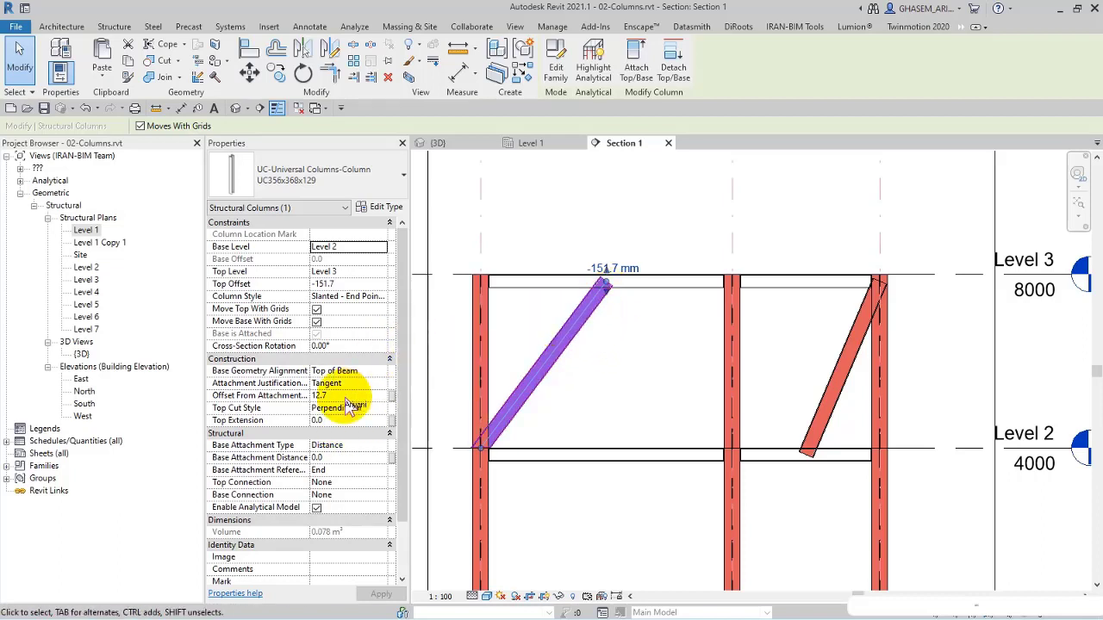
{"action": "scroll", "coordinate": [635, 202], "scroll_direction": "up", "scroll_amount": 2}
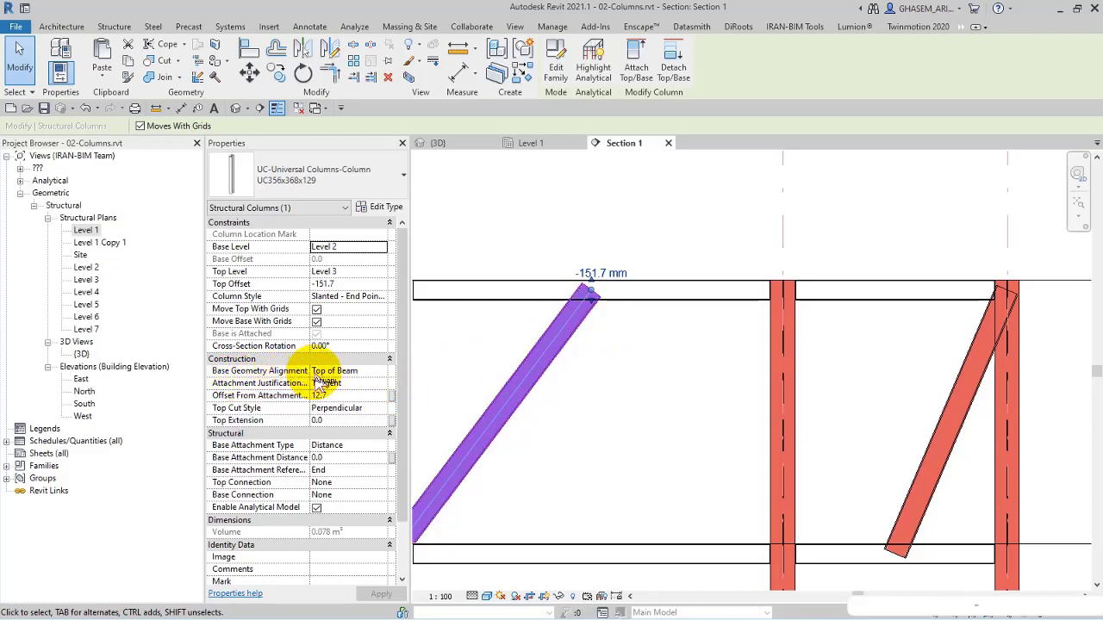
{"action": "left_click", "coordinate": [382, 371]}
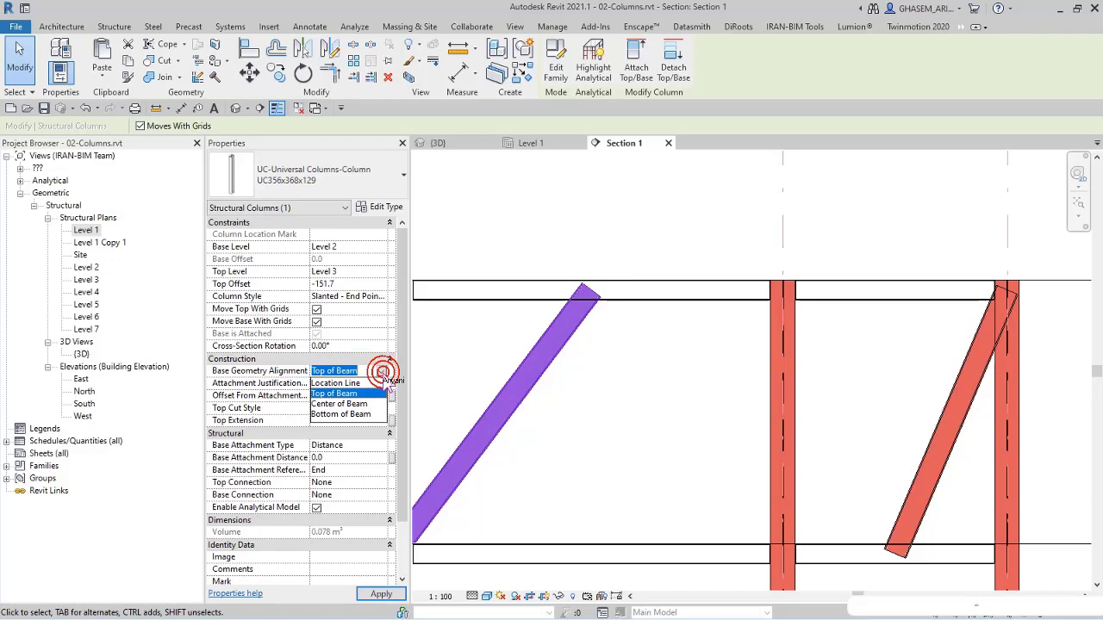
{"action": "middle_click_drag", "start_coordinate": [573, 305], "coordinate": [643, 296]}
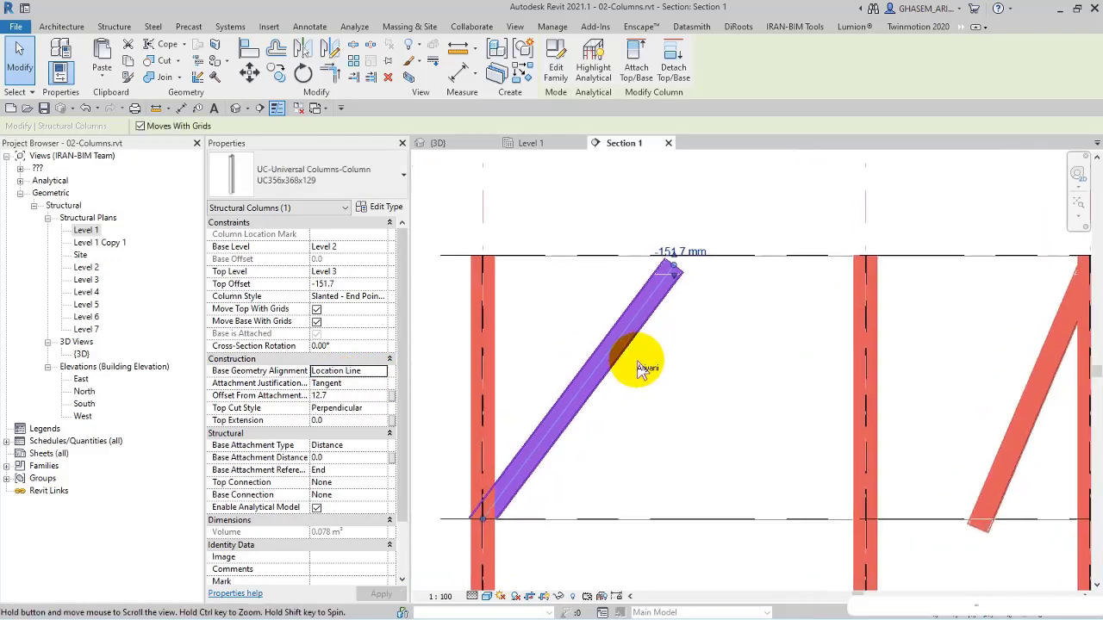
{"action": "left_click", "coordinate": [379, 371]}
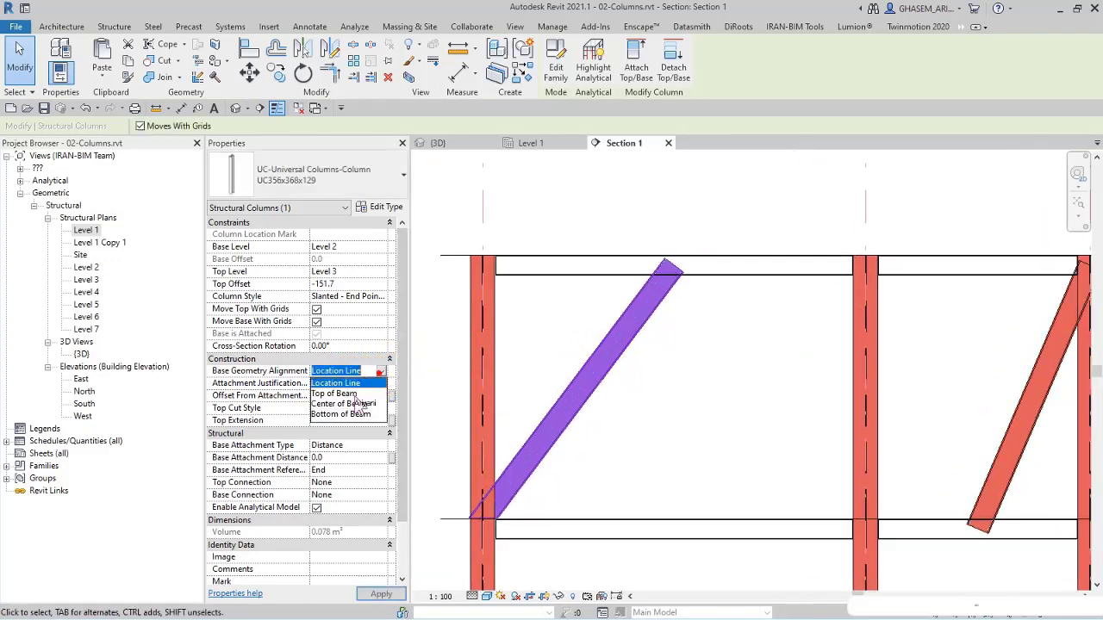
{"action": "left_click", "coordinate": [341, 404]}
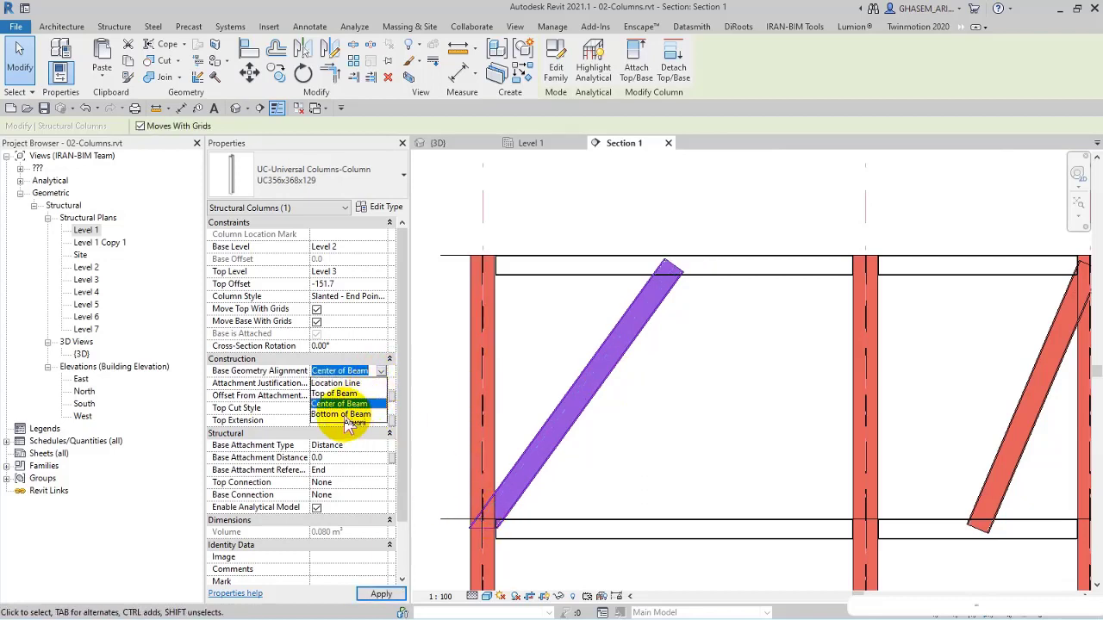
{"action": "left_click", "coordinate": [564, 458]}
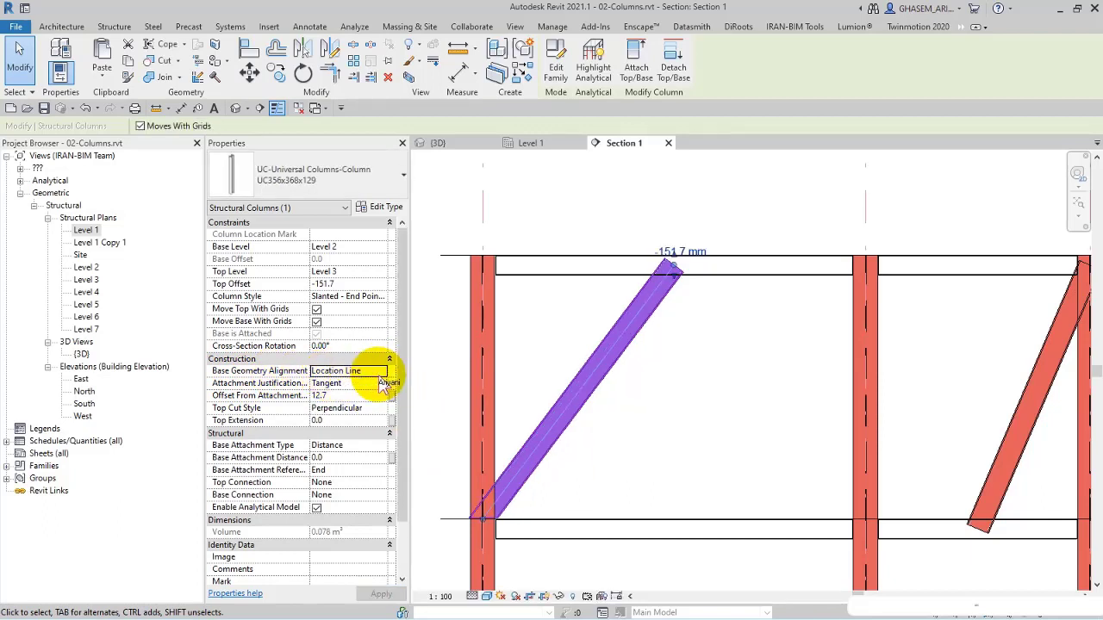
{"action": "left_click", "coordinate": [336, 392]}
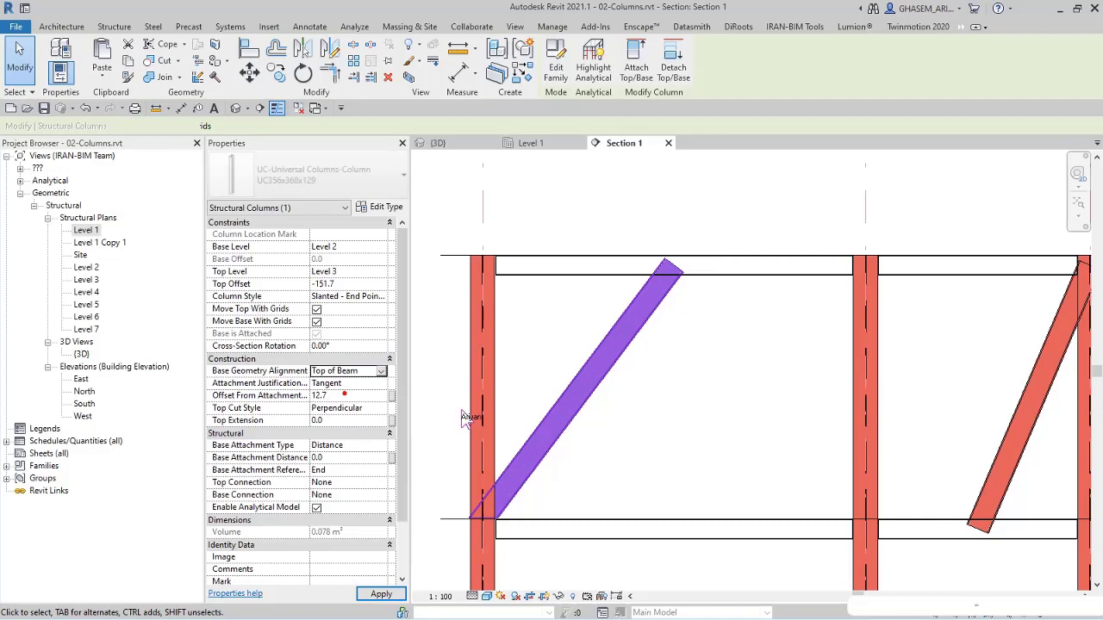
{"action": "left_click", "coordinate": [474, 597]}
With Section 1 at Coarse detail, reset the column's base alignment to Location Line, then return to Fine.
{"action": "left_click", "coordinate": [496, 556]}
{"action": "left_click", "coordinate": [419, 540]}
{"action": "scroll", "coordinate": [419, 539], "scroll_direction": "down", "scroll_amount": 2}
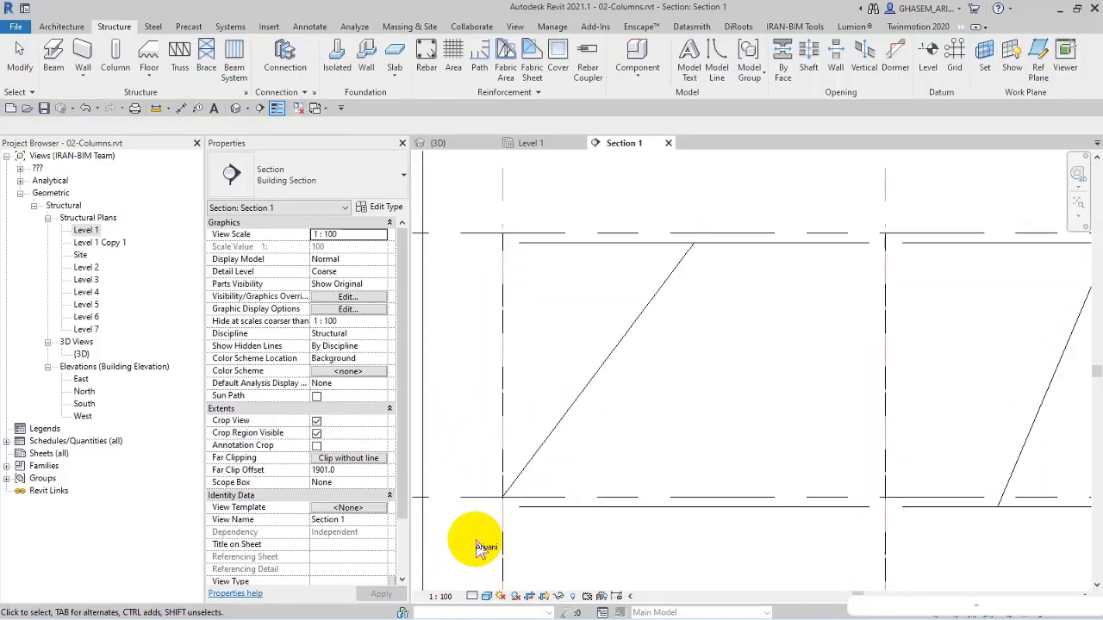
{"action": "scroll", "coordinate": [517, 512], "scroll_direction": "up", "scroll_amount": 4}
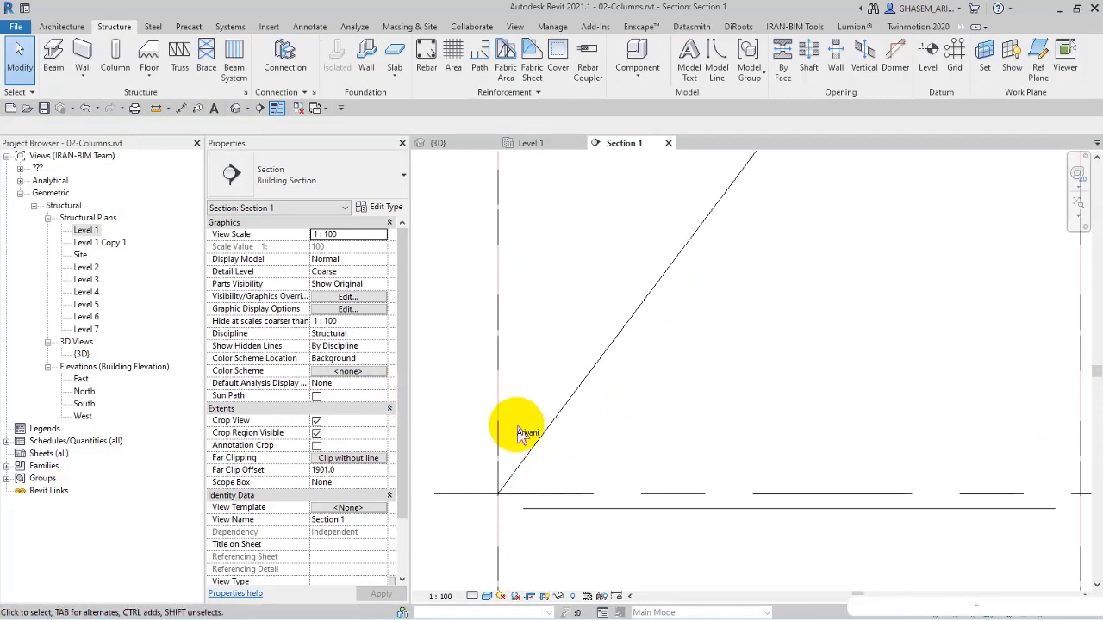
{"action": "left_click", "coordinate": [544, 434]}
{"action": "left_click", "coordinate": [381, 374]}
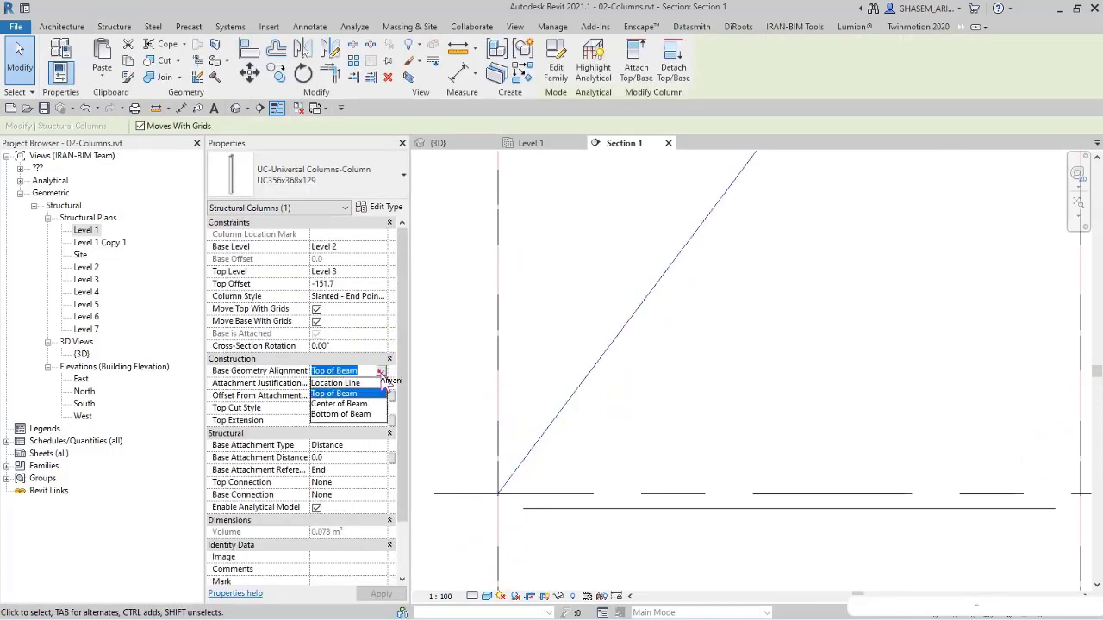
{"action": "left_click", "coordinate": [335, 382]}
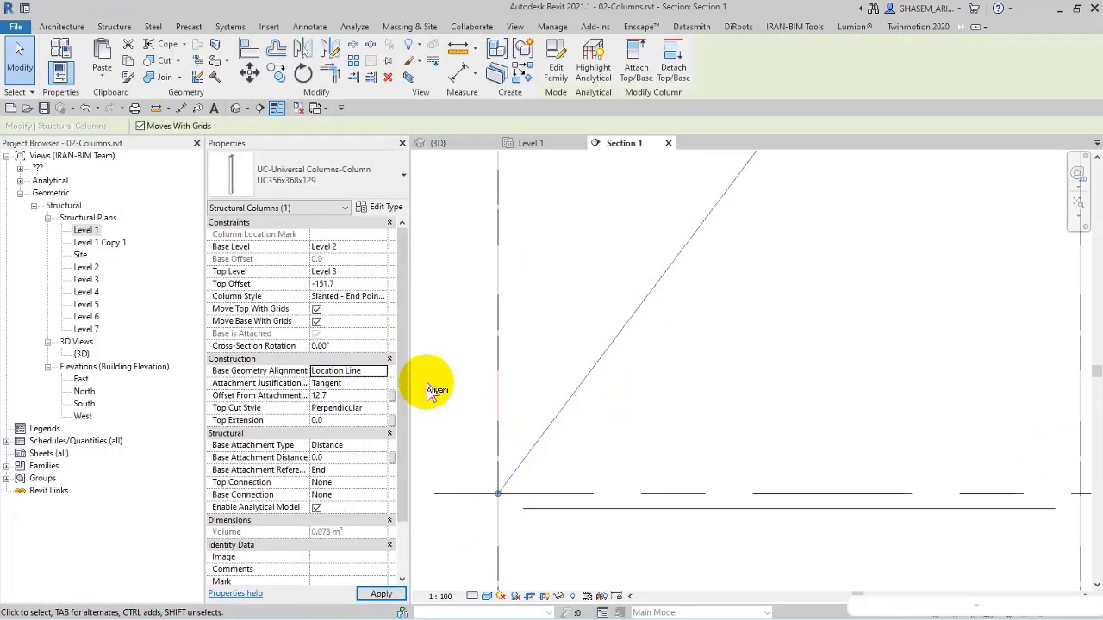
{"action": "left_click", "coordinate": [488, 583]}
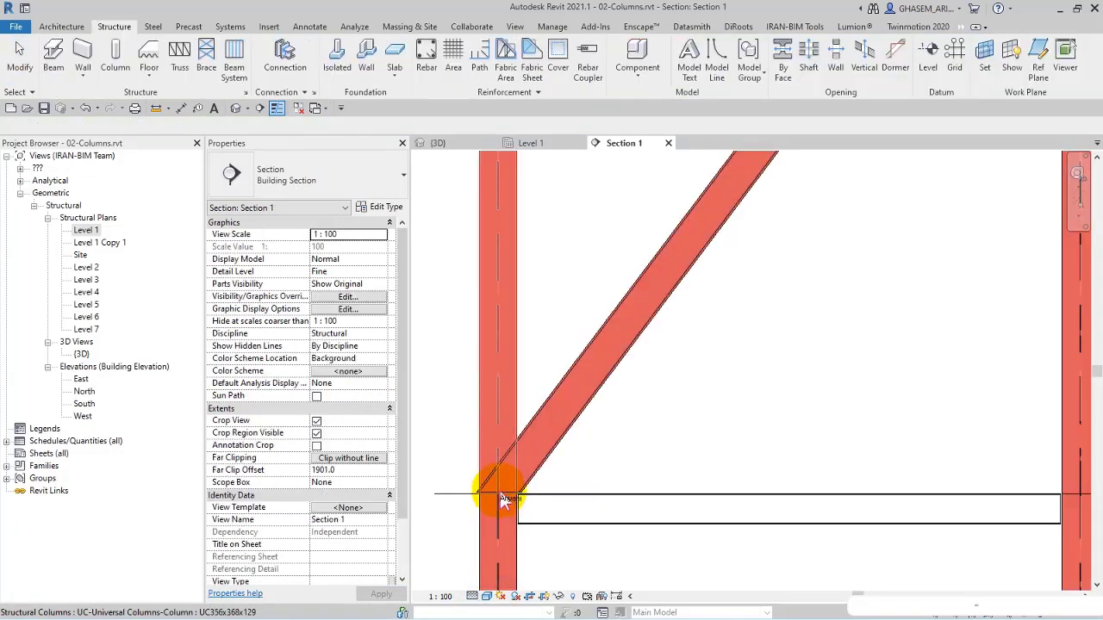
{"action": "left_click", "coordinate": [543, 458]}
{"action": "scroll", "coordinate": [555, 437], "scroll_direction": "down", "scroll_amount": 2}
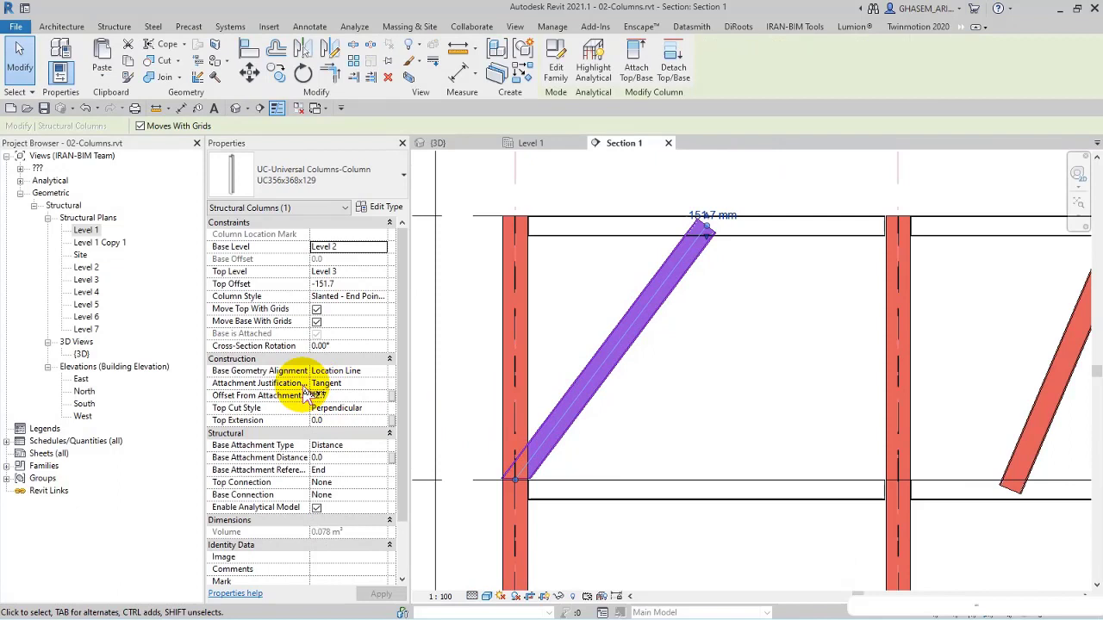
{"action": "left_click", "coordinate": [382, 382]}
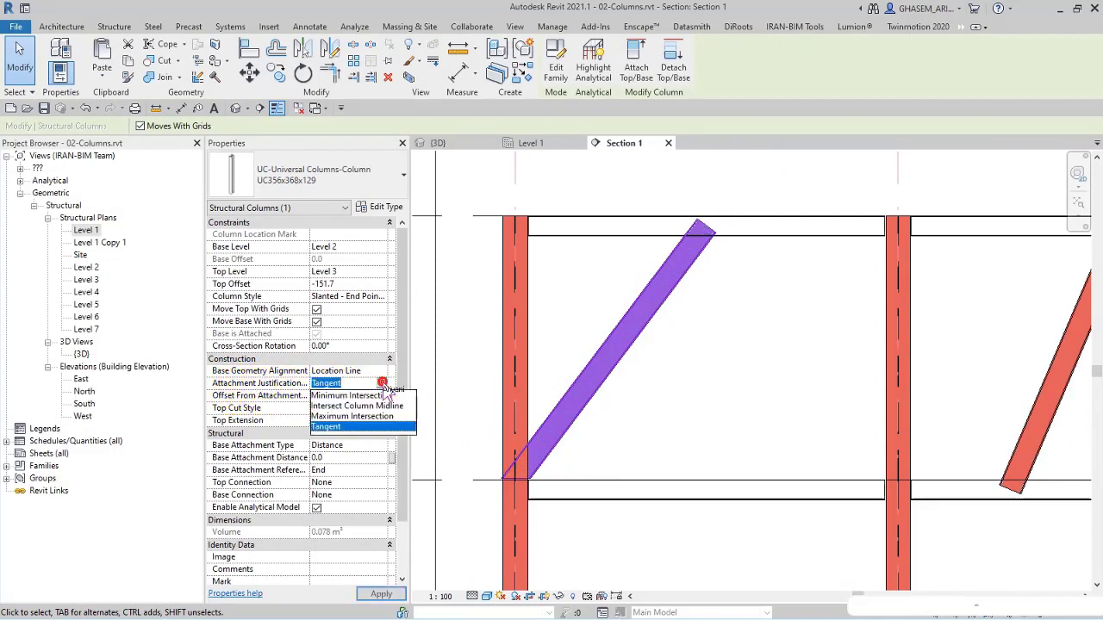
{"action": "left_click", "coordinate": [356, 395]}
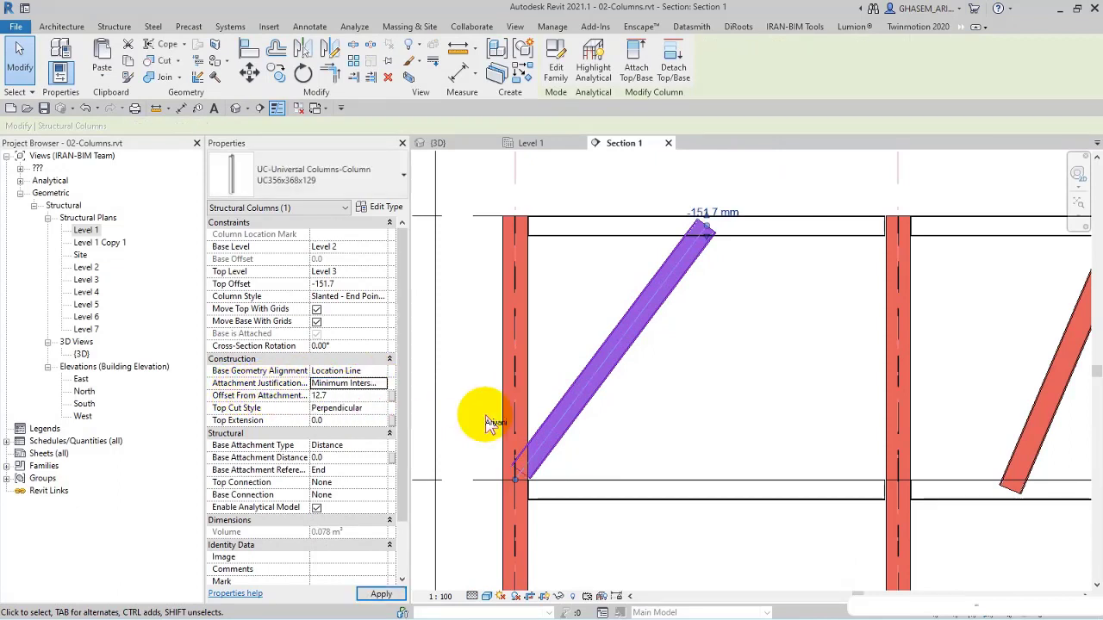
{"action": "left_click", "coordinate": [382, 385]}
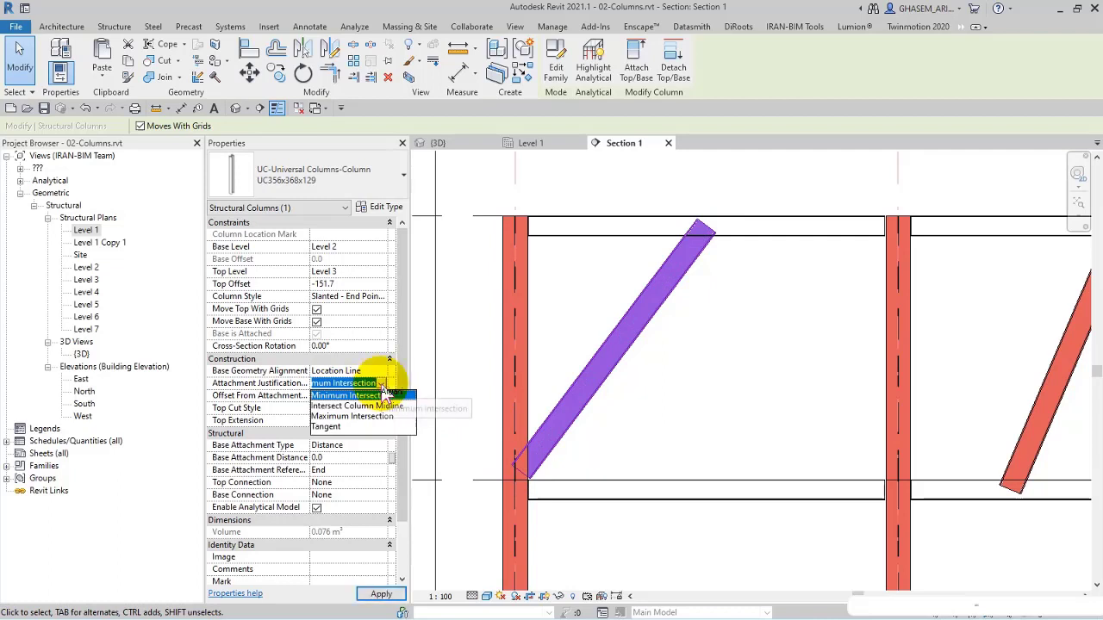
{"action": "left_click", "coordinate": [349, 406]}
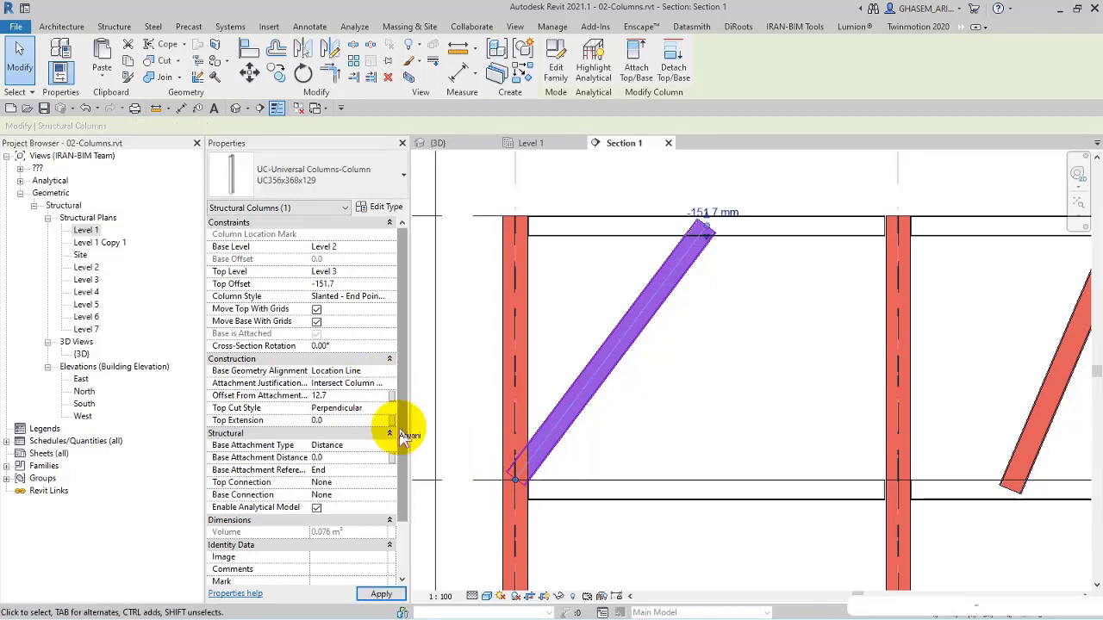
{"action": "left_click", "coordinate": [382, 383]}
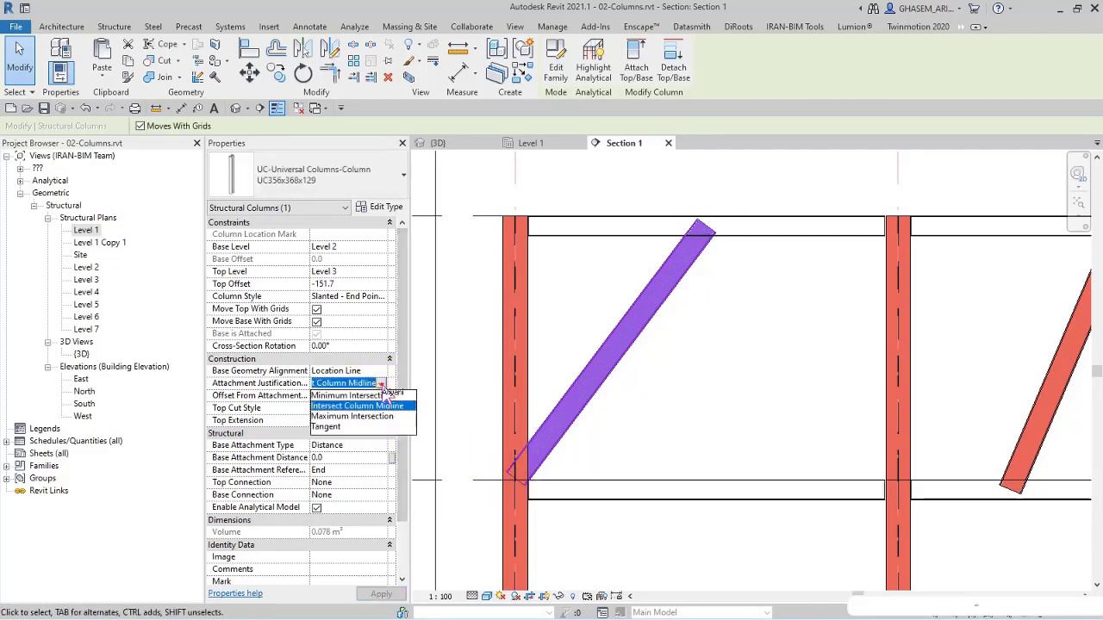
{"action": "left_click", "coordinate": [349, 417]}
{"action": "left_click", "coordinate": [381, 383]}
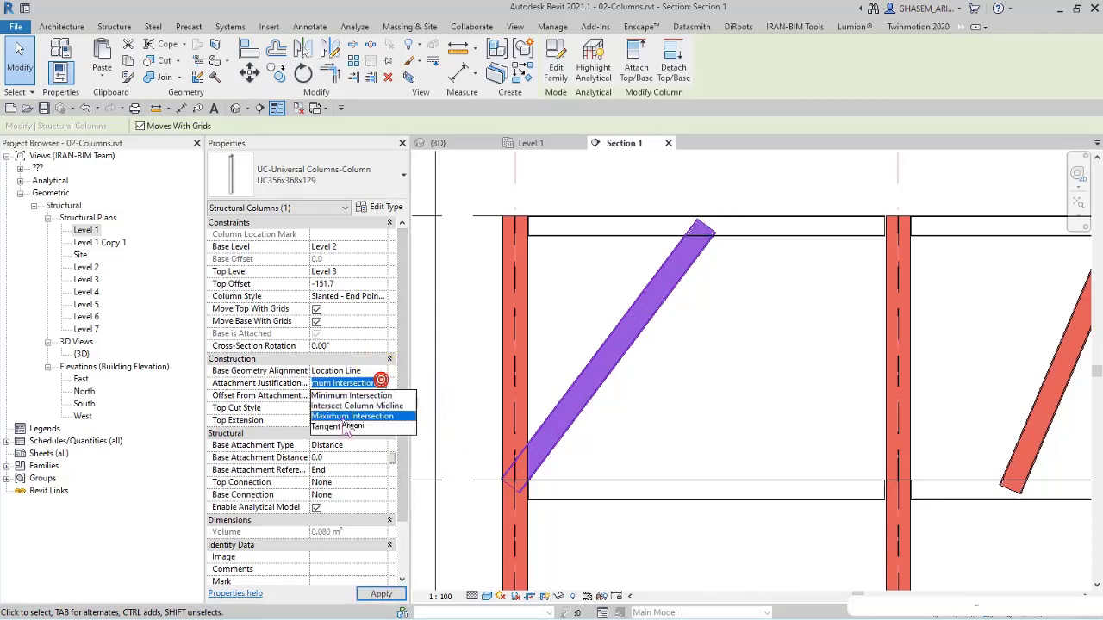
{"action": "left_click", "coordinate": [340, 426]}
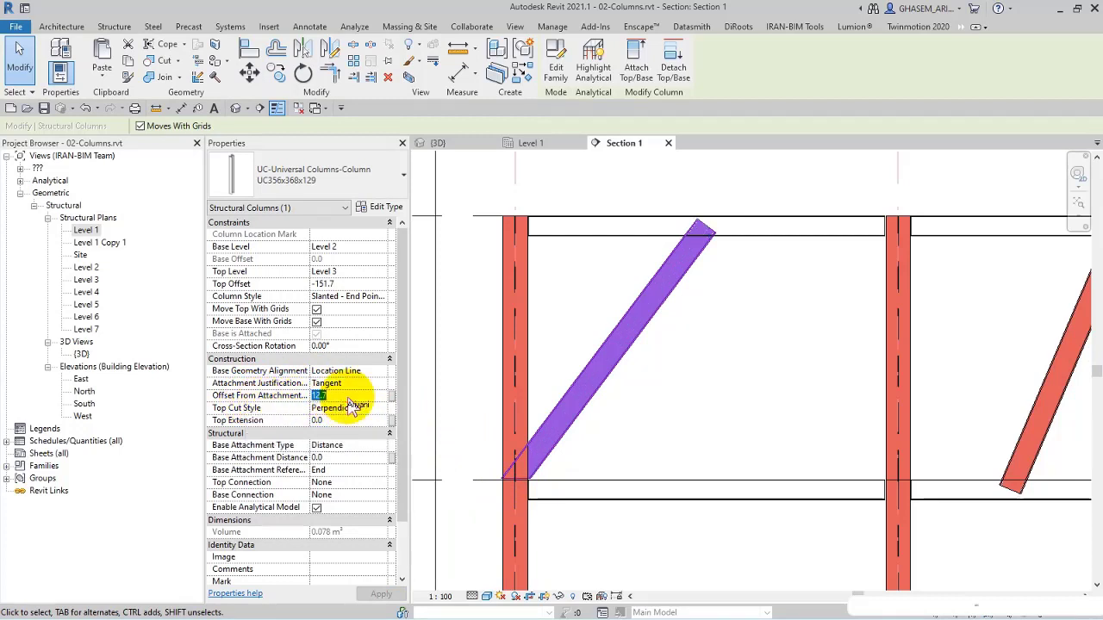
{"action": "scroll", "coordinate": [516, 481], "scroll_direction": "up", "scroll_amount": 8}
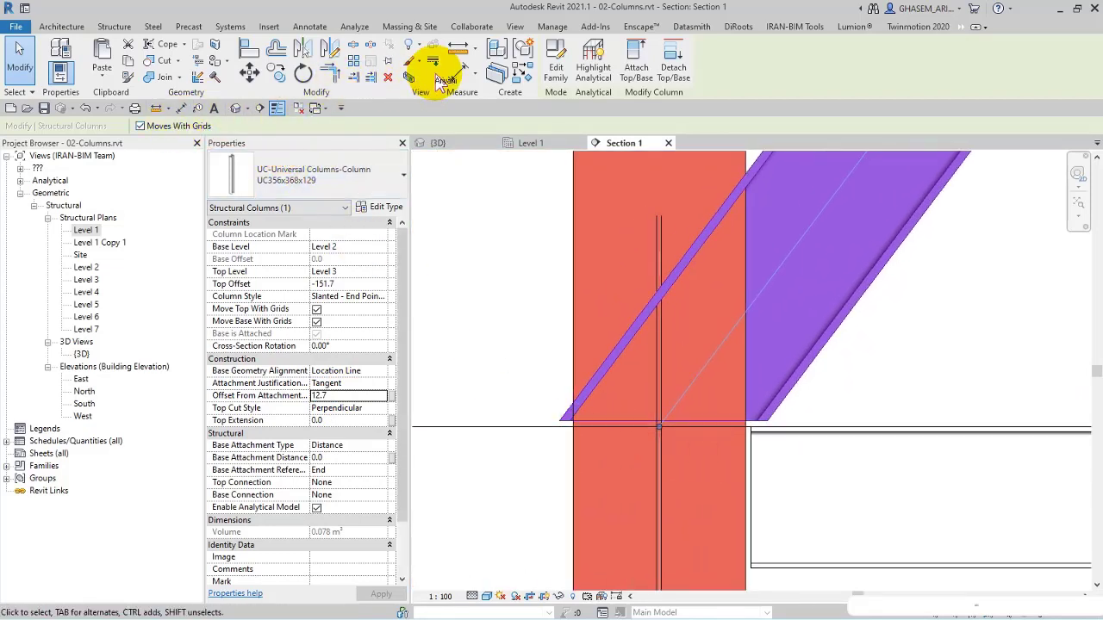
{"action": "left_click", "coordinate": [474, 48]}
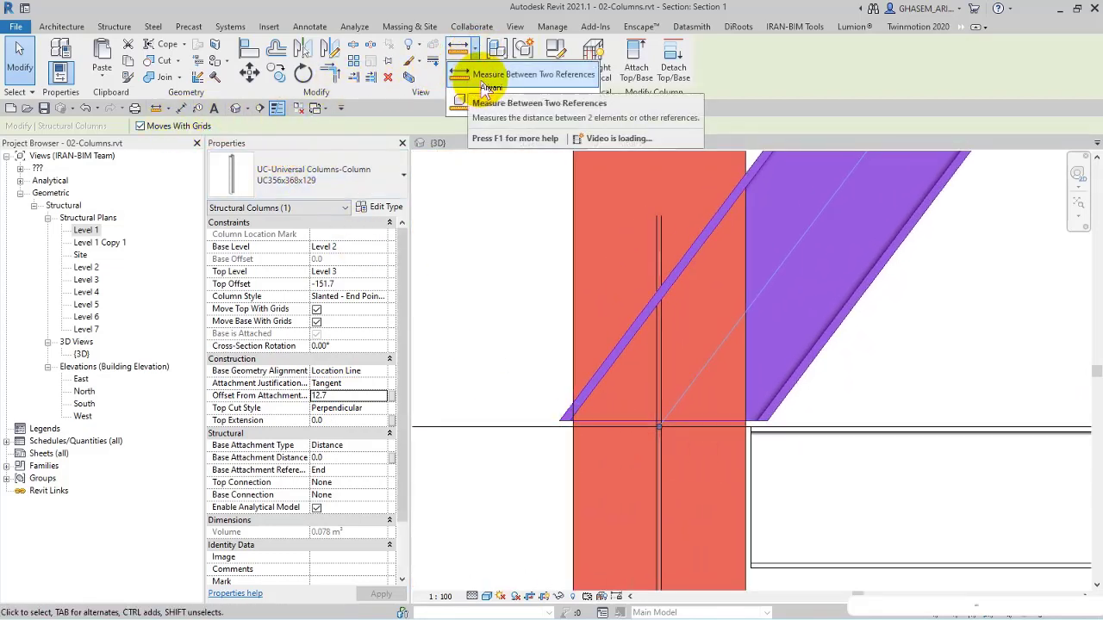
{"action": "left_click", "coordinate": [487, 83]}
{"action": "scroll", "coordinate": [561, 419], "scroll_direction": "up", "scroll_amount": 4}
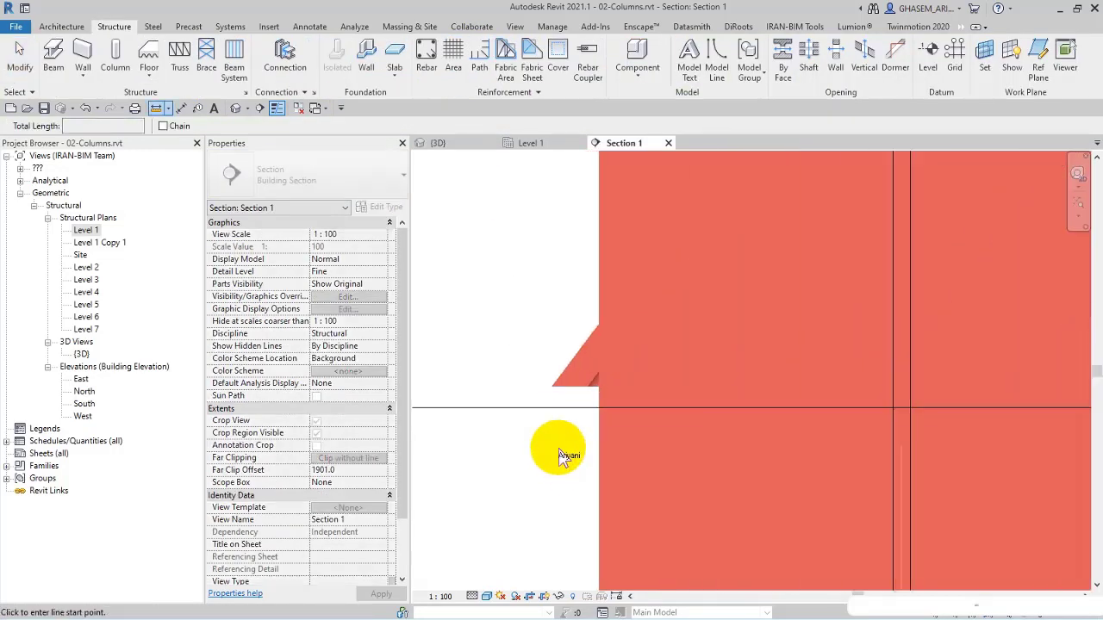
{"action": "left_click", "coordinate": [553, 382]}
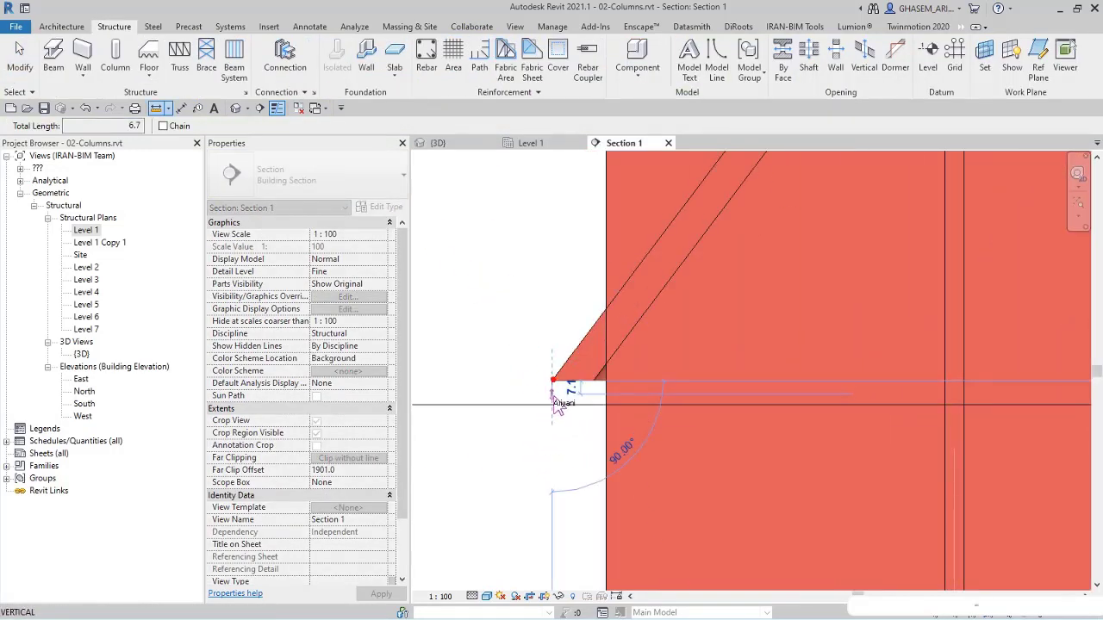
{"action": "left_click", "coordinate": [553, 406]}
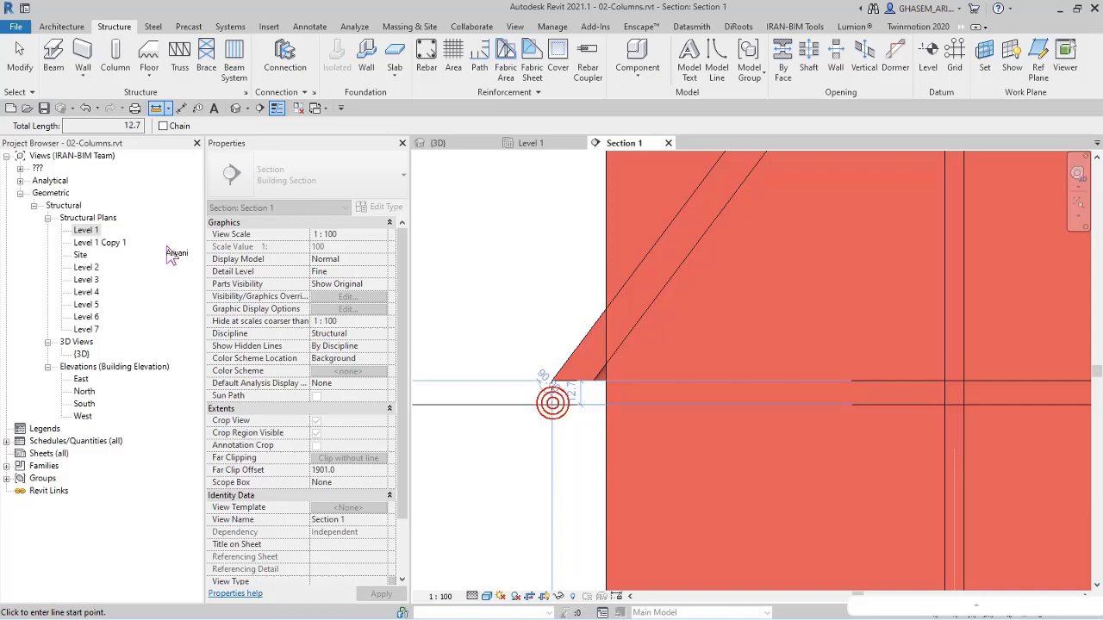
{"action": "left_click", "coordinate": [18, 61]}
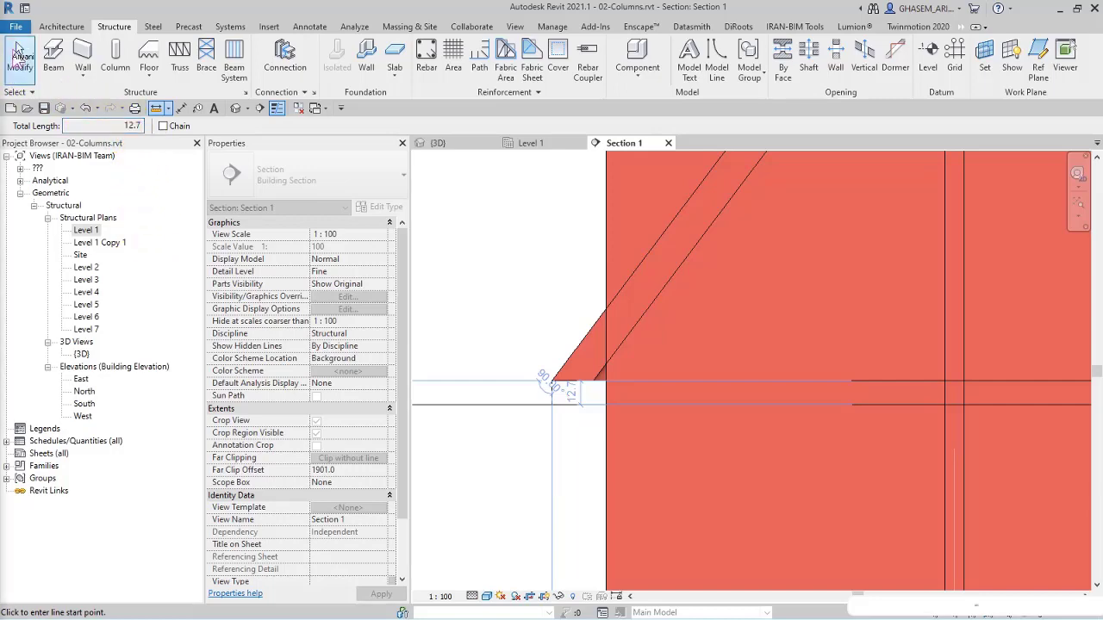
{"action": "scroll", "coordinate": [625, 318], "scroll_direction": "down", "scroll_amount": 2}
{"action": "left_click", "coordinate": [609, 349]}
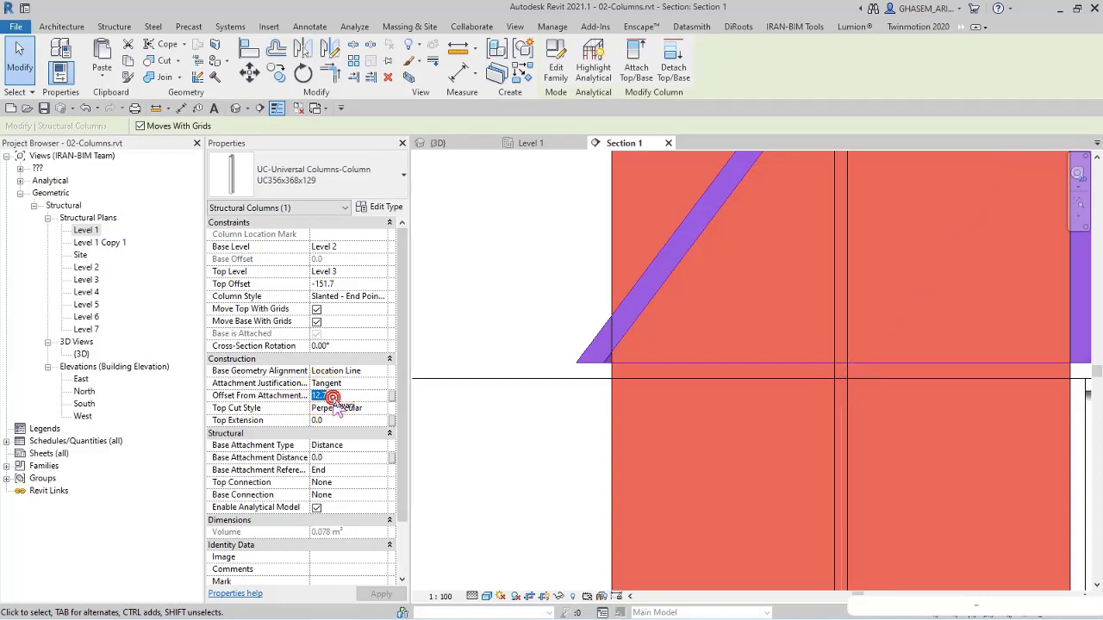
Set the column's Offset From Attachment to 50, then 10, and view its top end.
{"action": "type", "text": "0"}
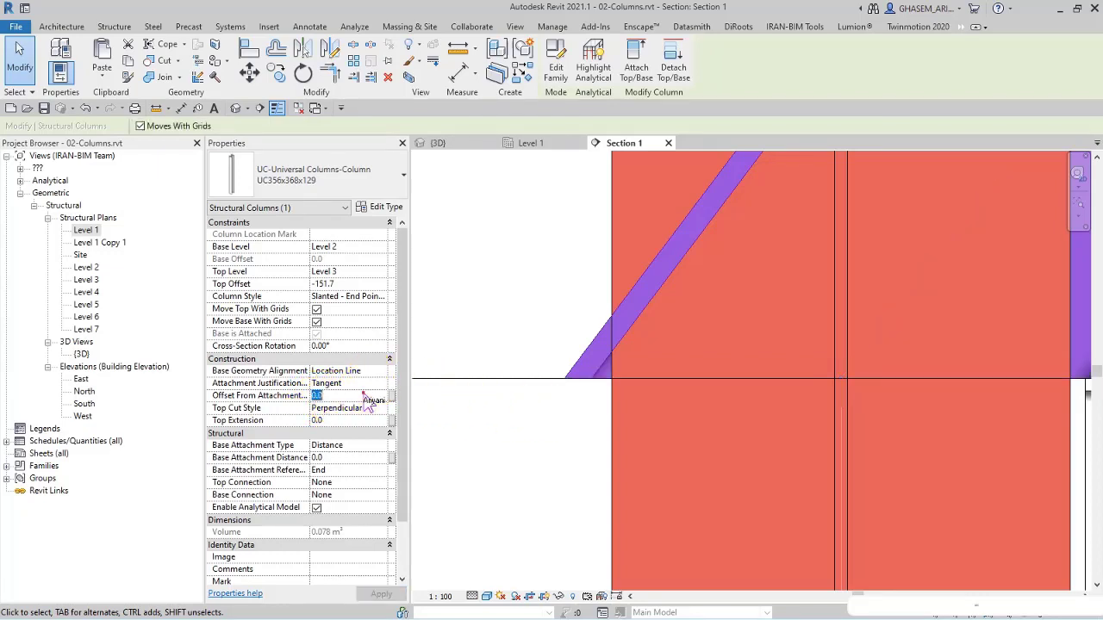
{"action": "type", "text": "50"}
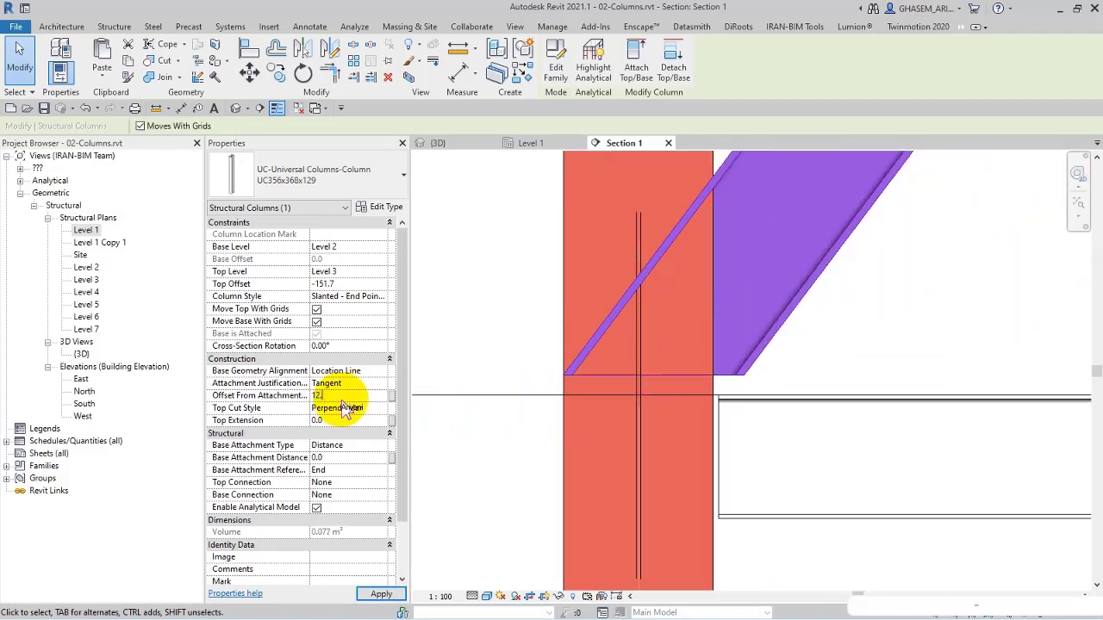
{"action": "type", "text": "10"}
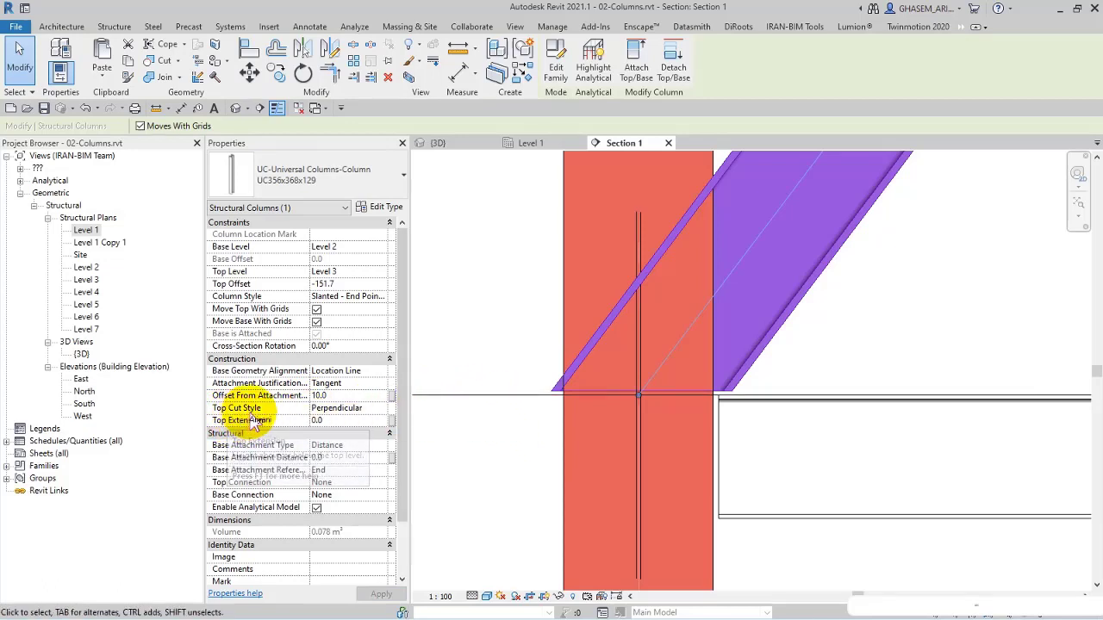
{"action": "scroll", "coordinate": [825, 337], "scroll_direction": "down", "scroll_amount": 3}
{"action": "middle_click_drag", "start_coordinate": [824, 337], "coordinate": [706, 336]}
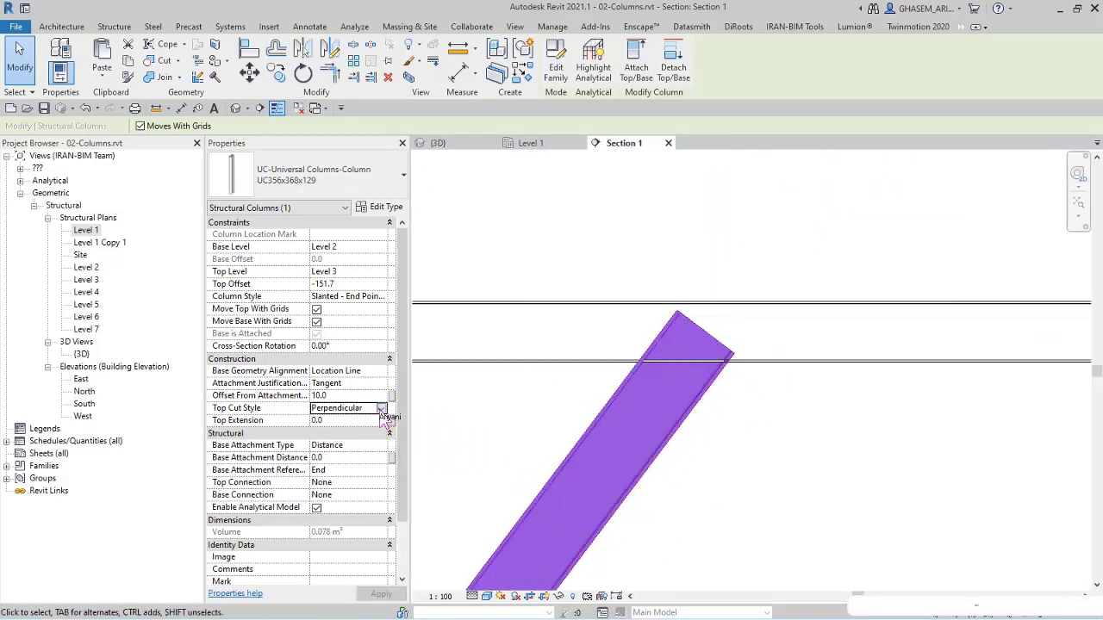
{"action": "left_click", "coordinate": [635, 421]}
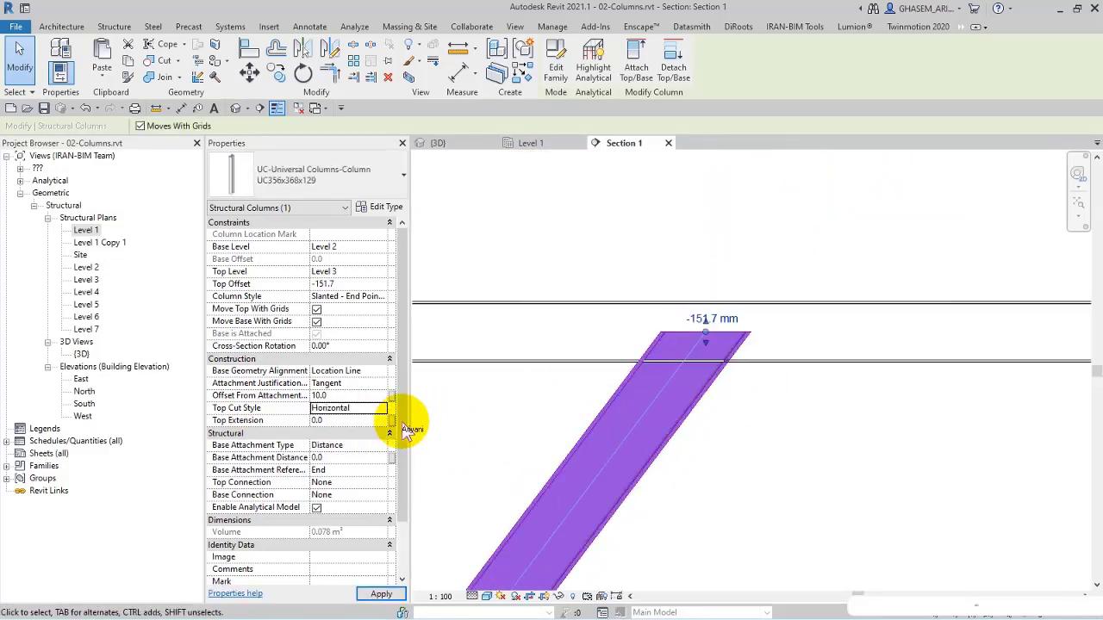
{"action": "left_click", "coordinate": [336, 421]}
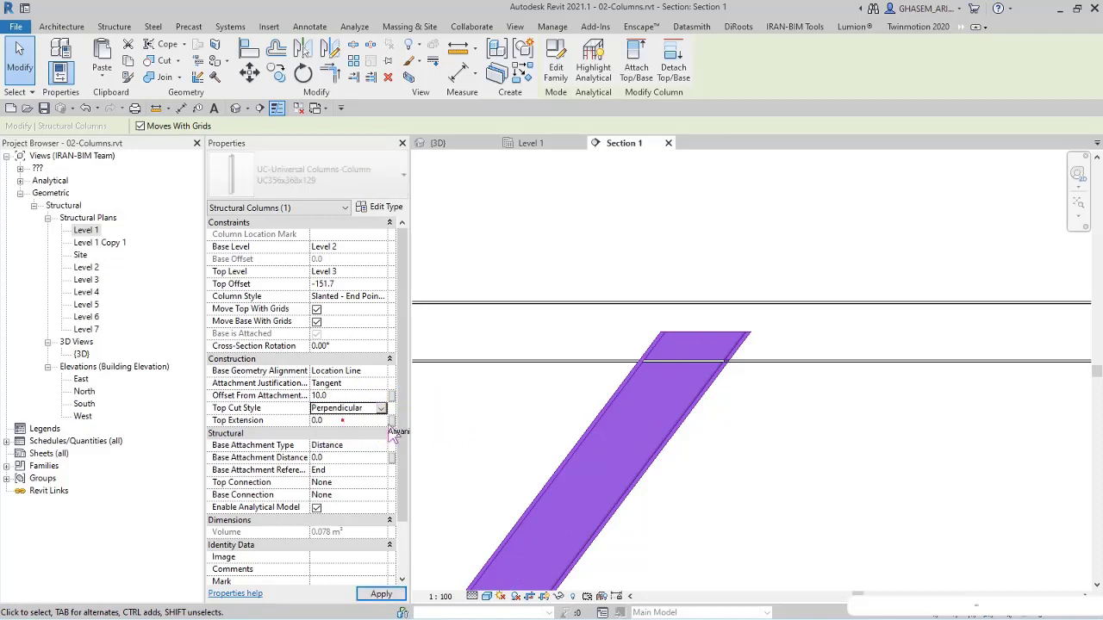
{"action": "scroll", "coordinate": [573, 434], "scroll_direction": "down", "scroll_amount": 2}
{"action": "left_click", "coordinate": [652, 49]}
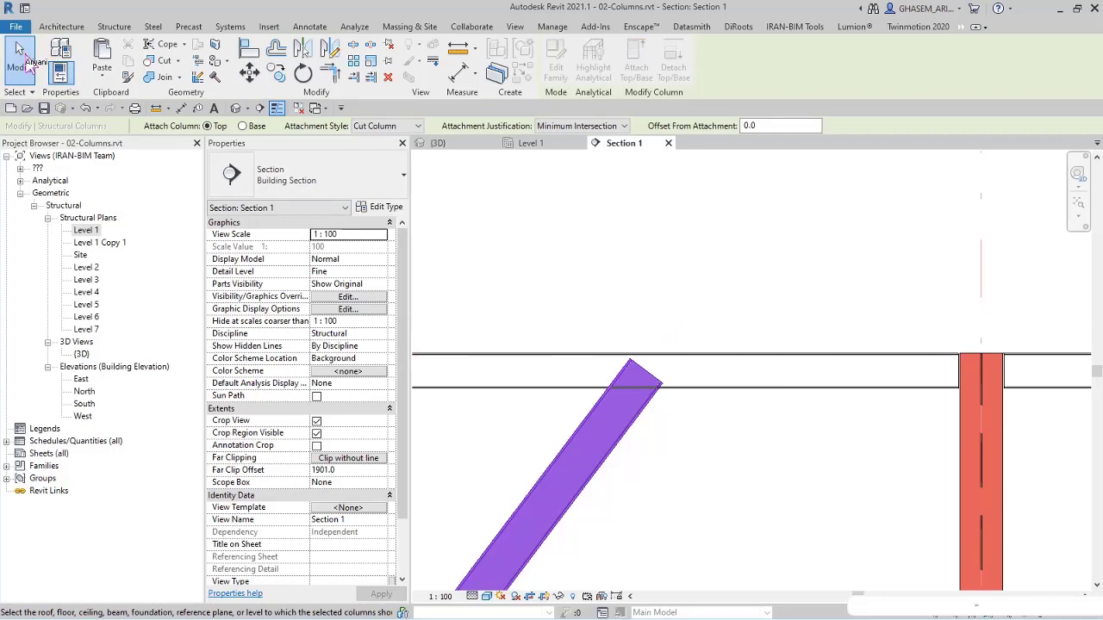
{"action": "left_click", "coordinate": [19, 52]}
{"action": "scroll", "coordinate": [500, 315], "scroll_direction": "down", "scroll_amount": 2}
{"action": "left_click", "coordinate": [583, 414]}
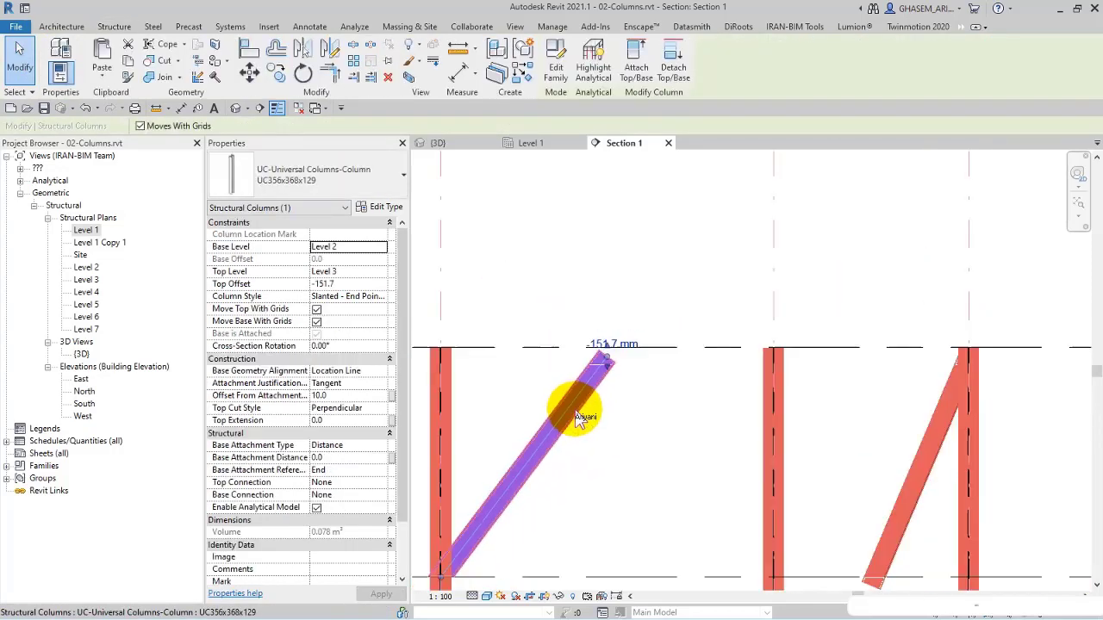
{"action": "middle_click_drag", "start_coordinate": [580, 423], "coordinate": [644, 369]}
{"action": "key", "text": "Escape"}
{"action": "left_click", "coordinate": [575, 393]}
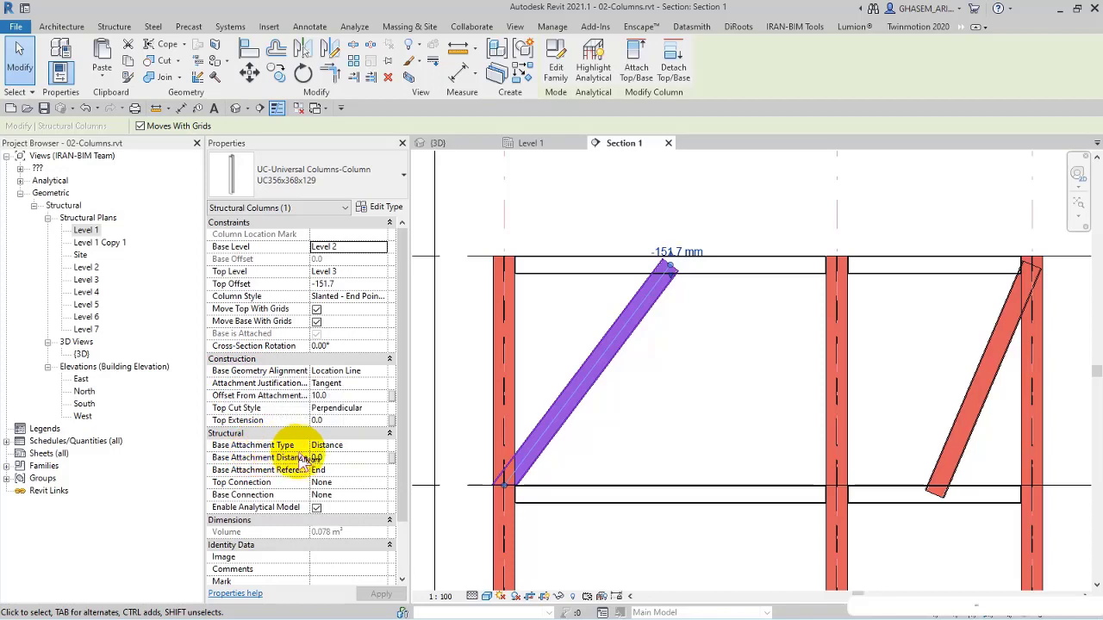
Set the slanted column's Base Attachment Distance to 500.
{"action": "left_click", "coordinate": [383, 446]}
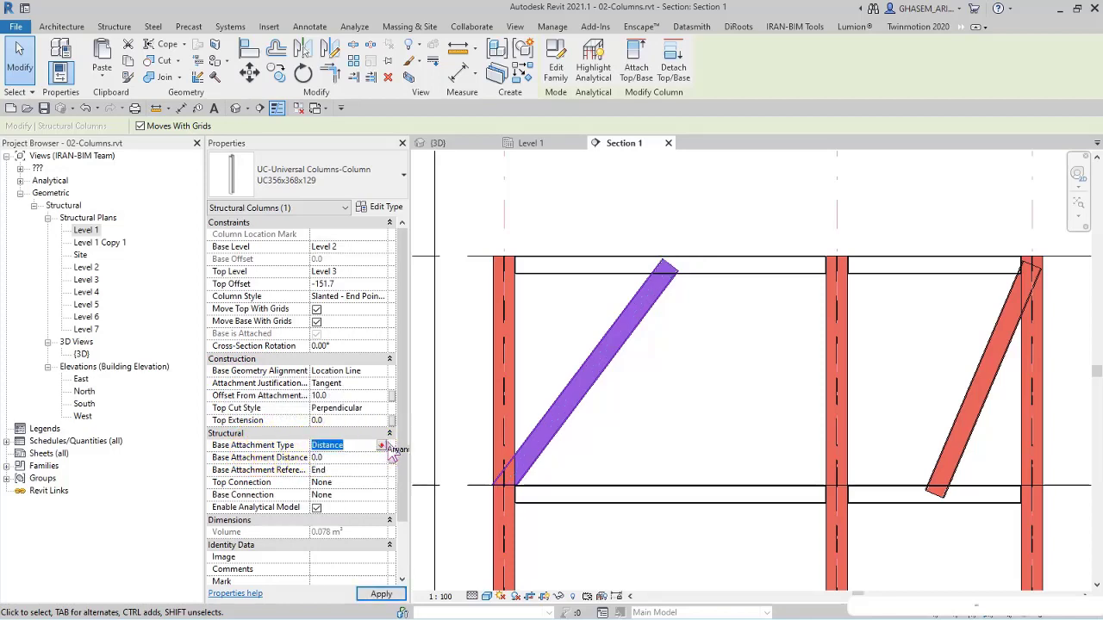
{"action": "scroll", "coordinate": [551, 456], "scroll_direction": "up", "scroll_amount": 2}
{"action": "left_click", "coordinate": [617, 474]}
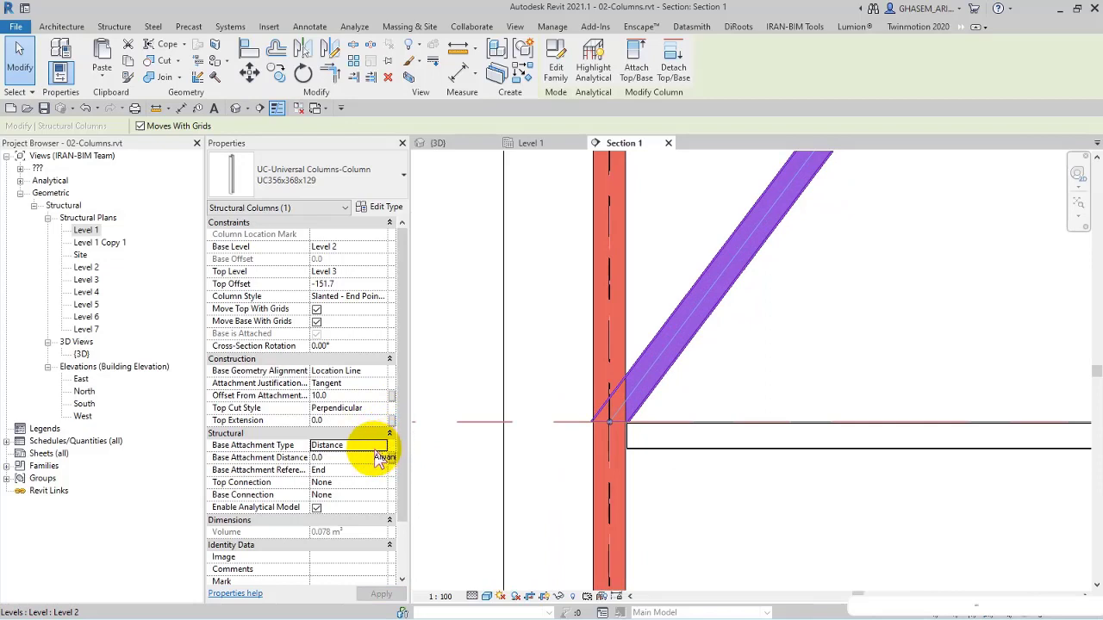
{"action": "left_click", "coordinate": [332, 458]}
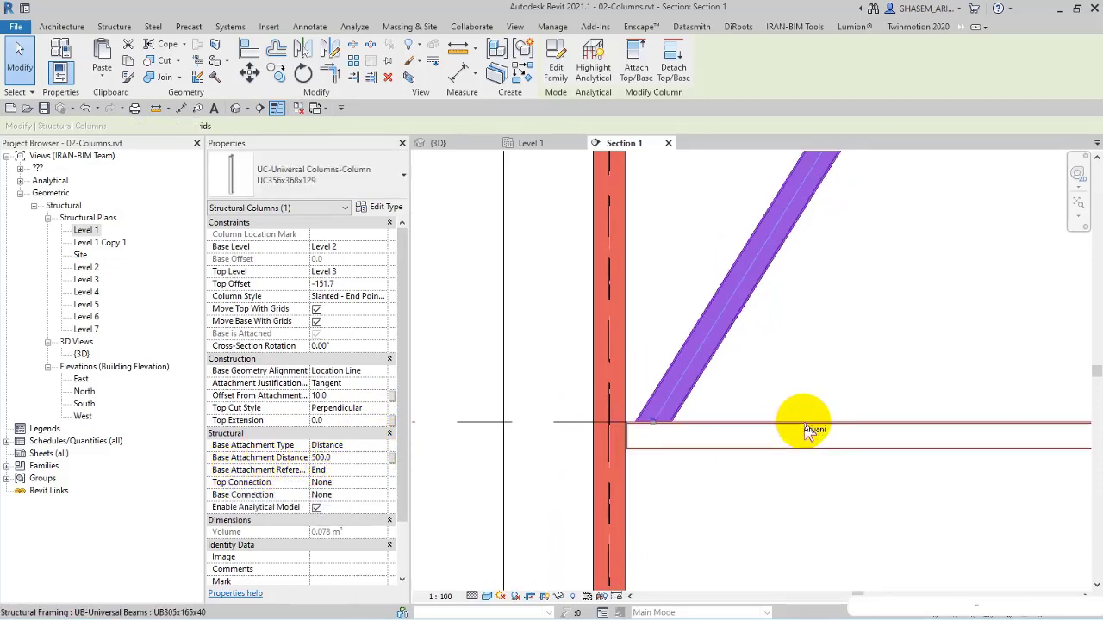
{"action": "middle_click_drag", "start_coordinate": [812, 431], "coordinate": [635, 474]}
Add an aligned dimension showing the 500 base attachment distance.
{"action": "left_click", "coordinate": [459, 71]}
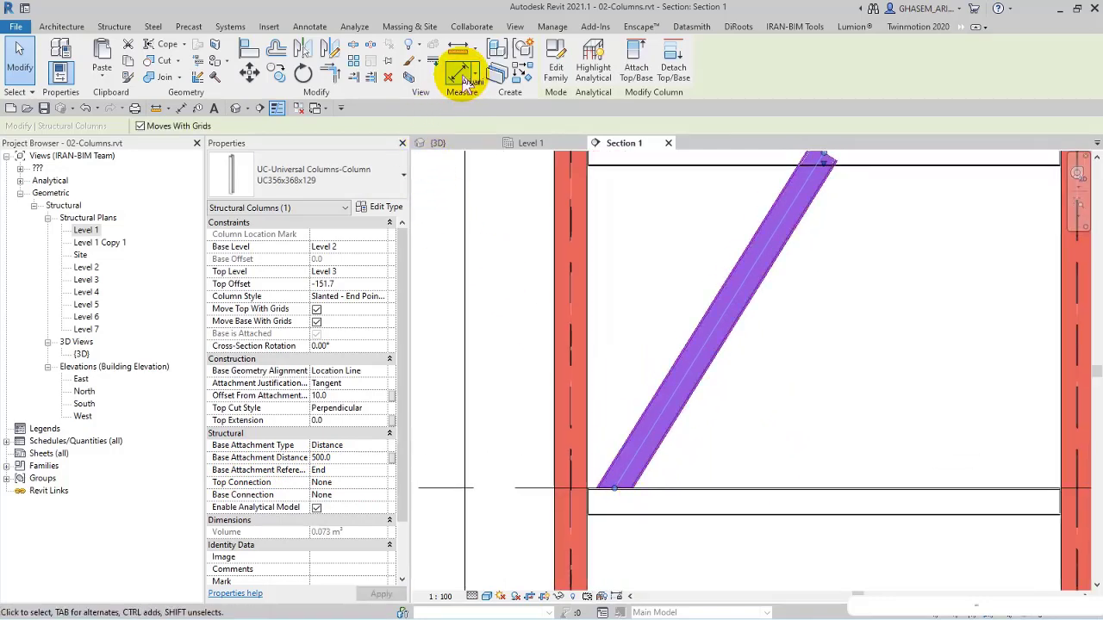
{"action": "scroll", "coordinate": [615, 431], "scroll_direction": "up", "scroll_amount": 2}
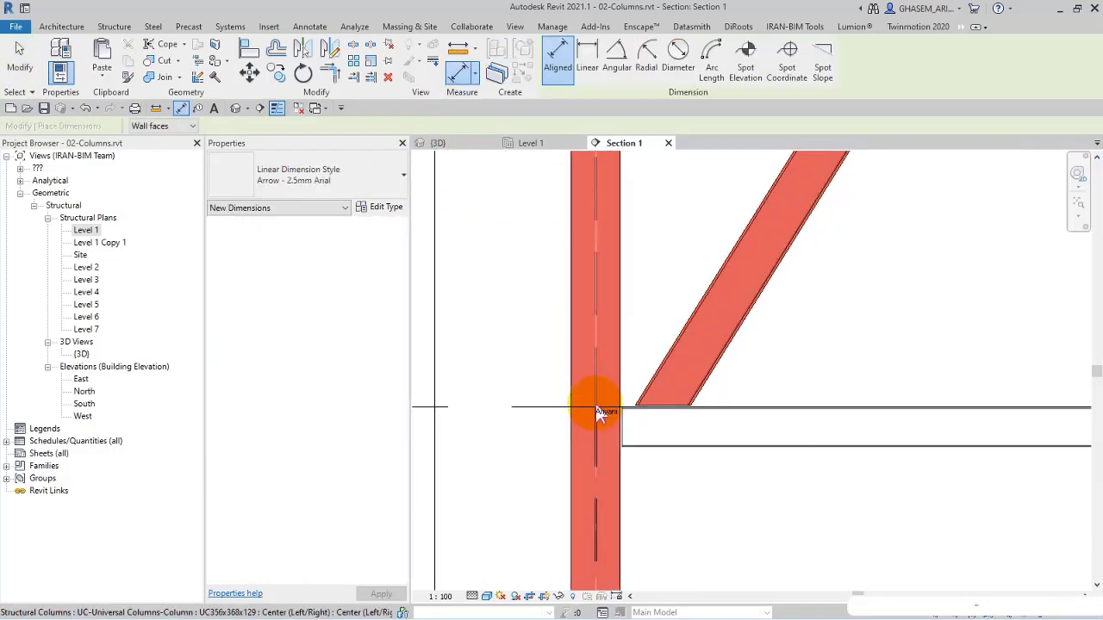
{"action": "left_click", "coordinate": [662, 409]}
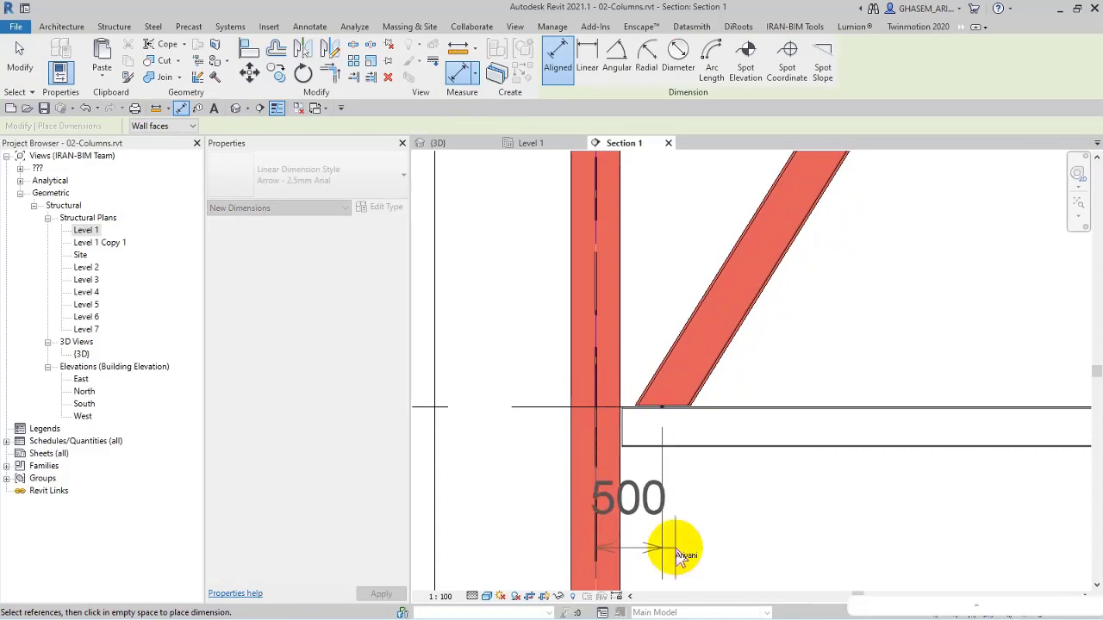
{"action": "middle_click_drag", "start_coordinate": [681, 556], "coordinate": [660, 474]}
{"action": "left_click", "coordinate": [655, 468]}
{"action": "key", "text": "Escape"}
{"action": "key", "text": "Escape"}
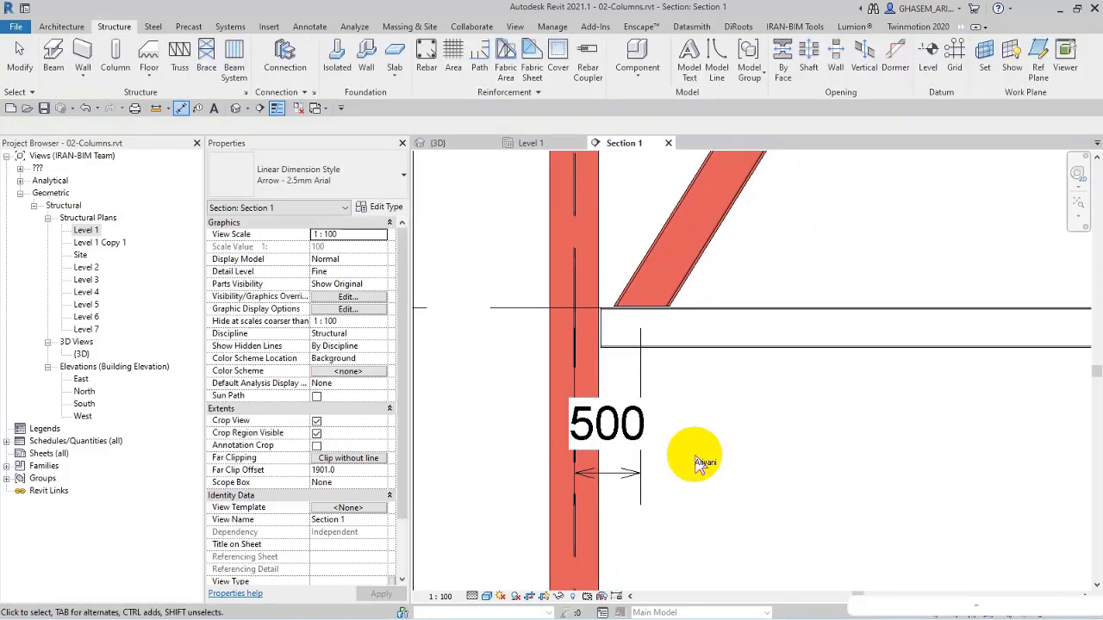
Reset the slanted column's Base Attachment Distance to 0.
{"action": "scroll", "coordinate": [660, 352], "scroll_direction": "down", "scroll_amount": 2}
{"action": "left_click", "coordinate": [660, 346]}
{"action": "scroll", "coordinate": [488, 399], "scroll_direction": "down", "scroll_amount": 1}
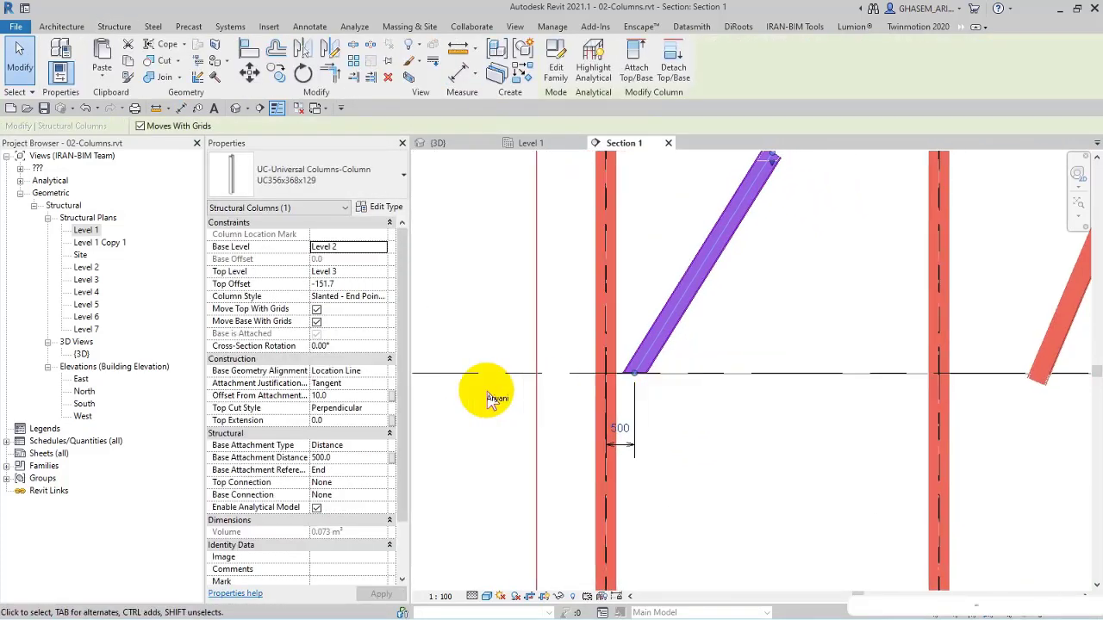
{"action": "left_click", "coordinate": [347, 394]}
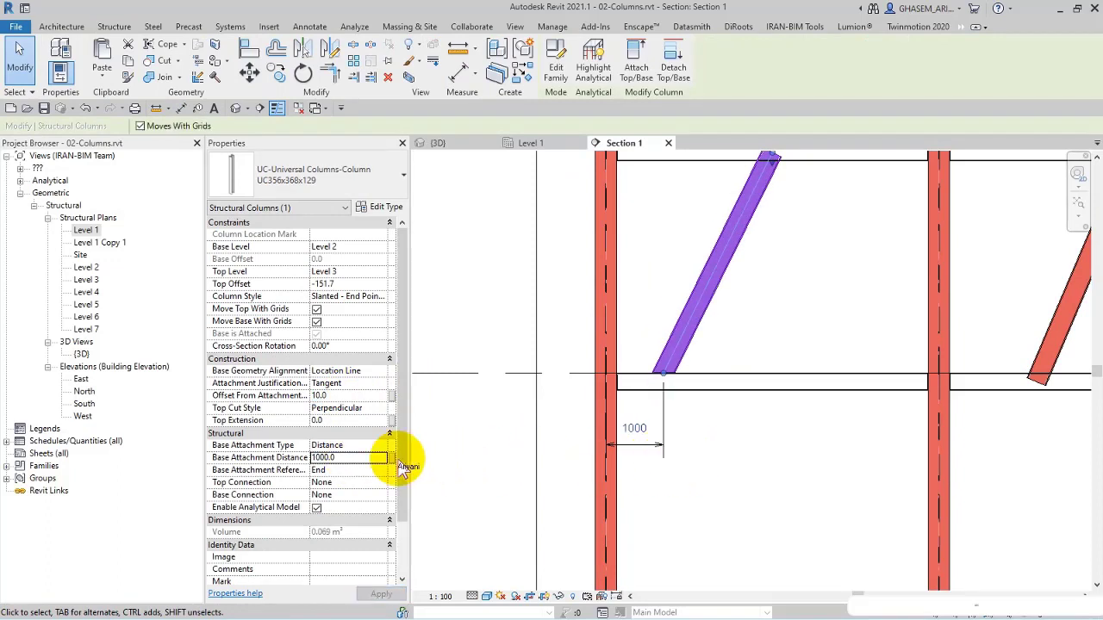
{"action": "type", "text": "0"}
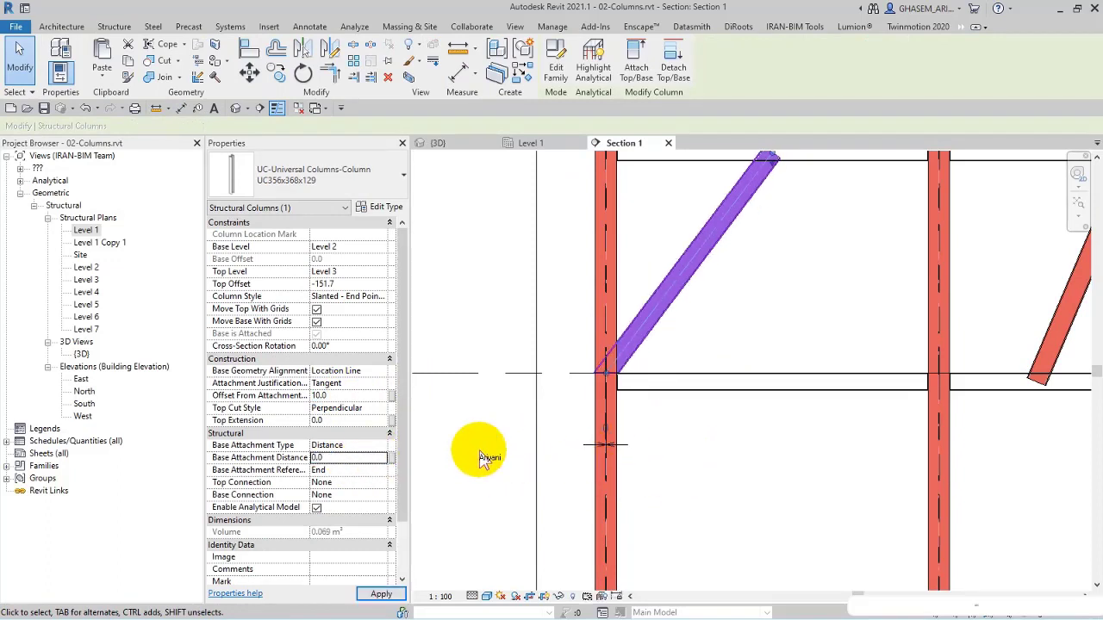
{"action": "left_click", "coordinate": [384, 446]}
{"action": "left_click", "coordinate": [385, 446]}
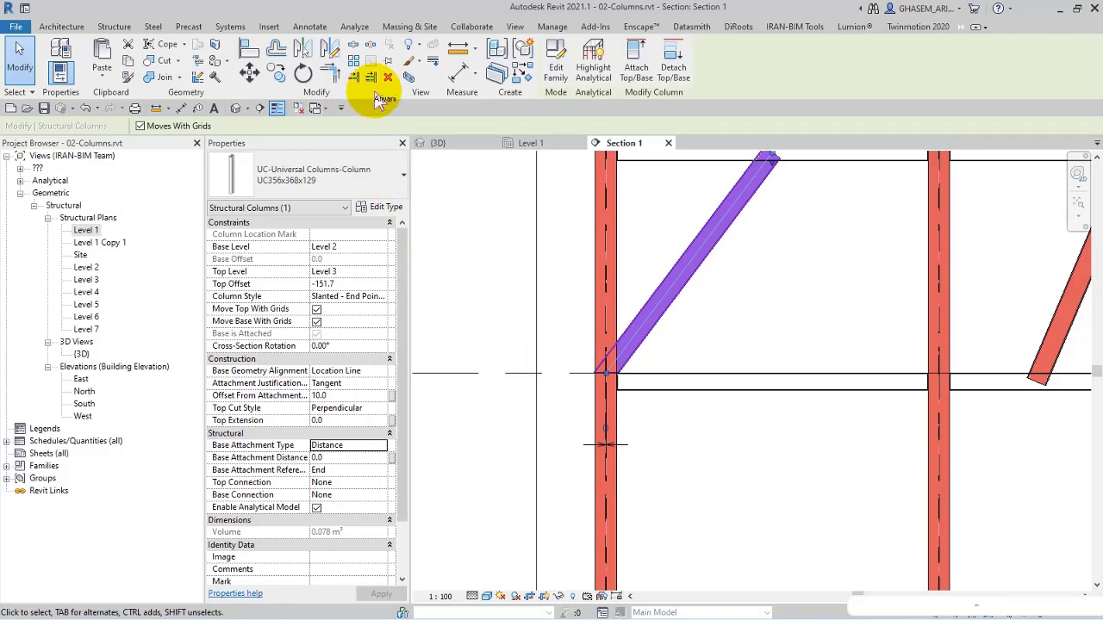
Dimension the 5800 bay between the two vertical columns and reselect the slanted column.
{"action": "left_click", "coordinate": [457, 76]}
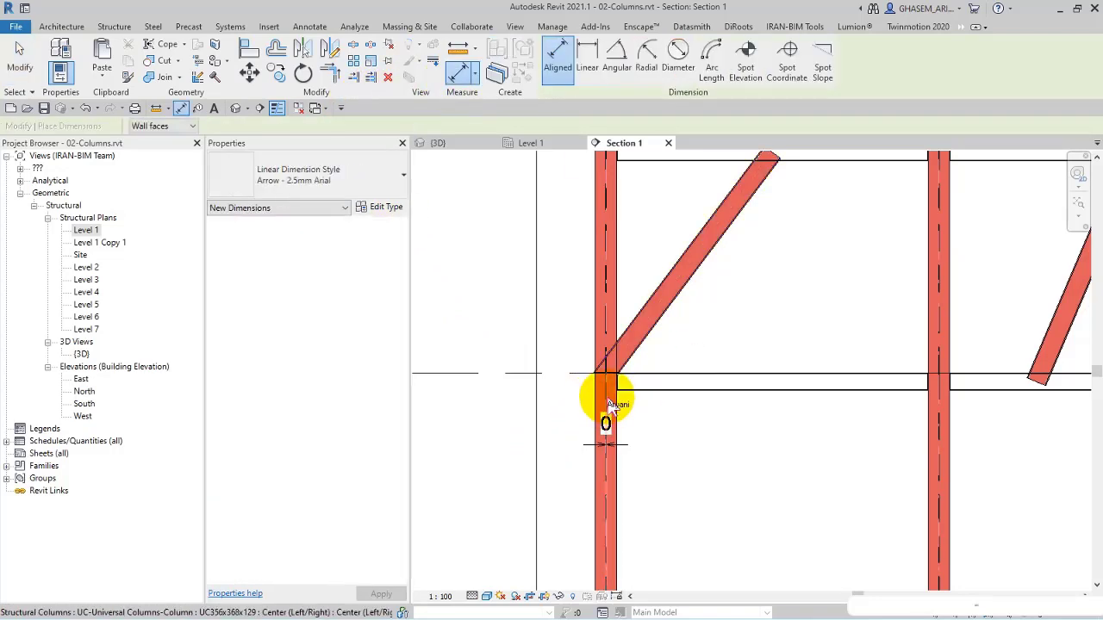
{"action": "left_click", "coordinate": [948, 422]}
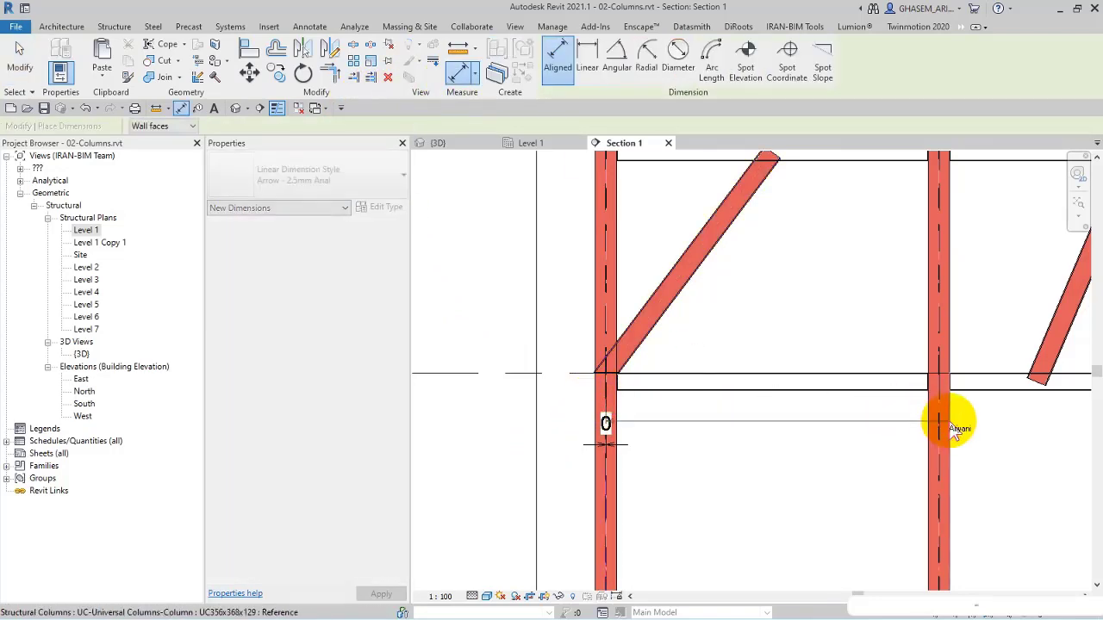
{"action": "left_click", "coordinate": [878, 517]}
{"action": "key", "text": "Escape"}
{"action": "key", "text": "Escape"}
{"action": "left_click", "coordinate": [681, 313]}
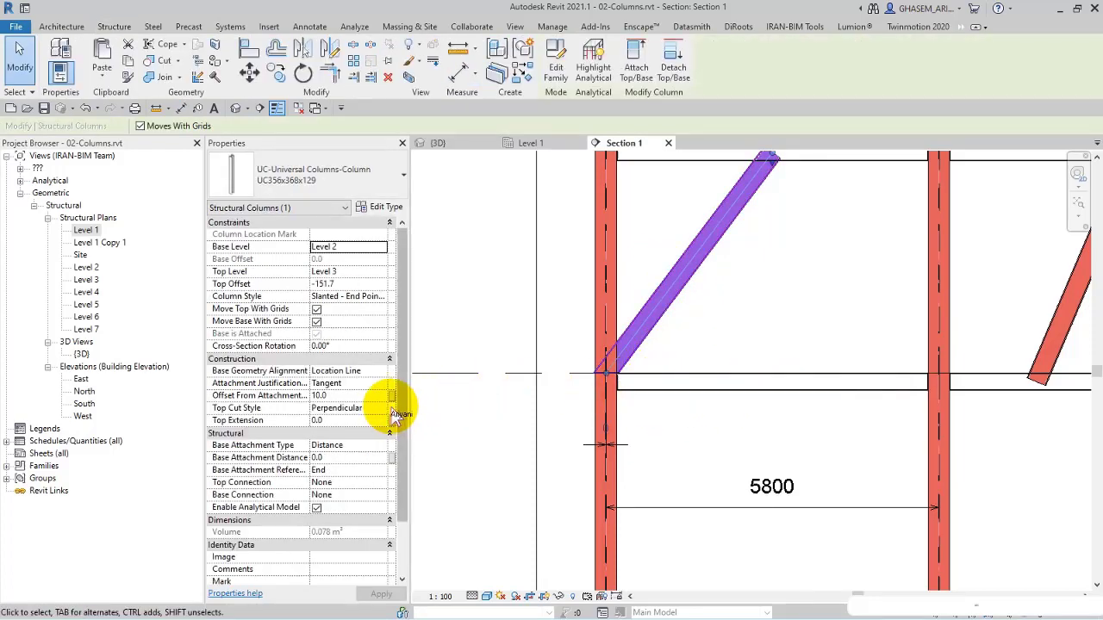
Switch Base Attachment Type to Ratio and try ratios 0.25, 0.5 and 0.75.
{"action": "left_click", "coordinate": [379, 446]}
{"action": "left_click", "coordinate": [336, 468]}
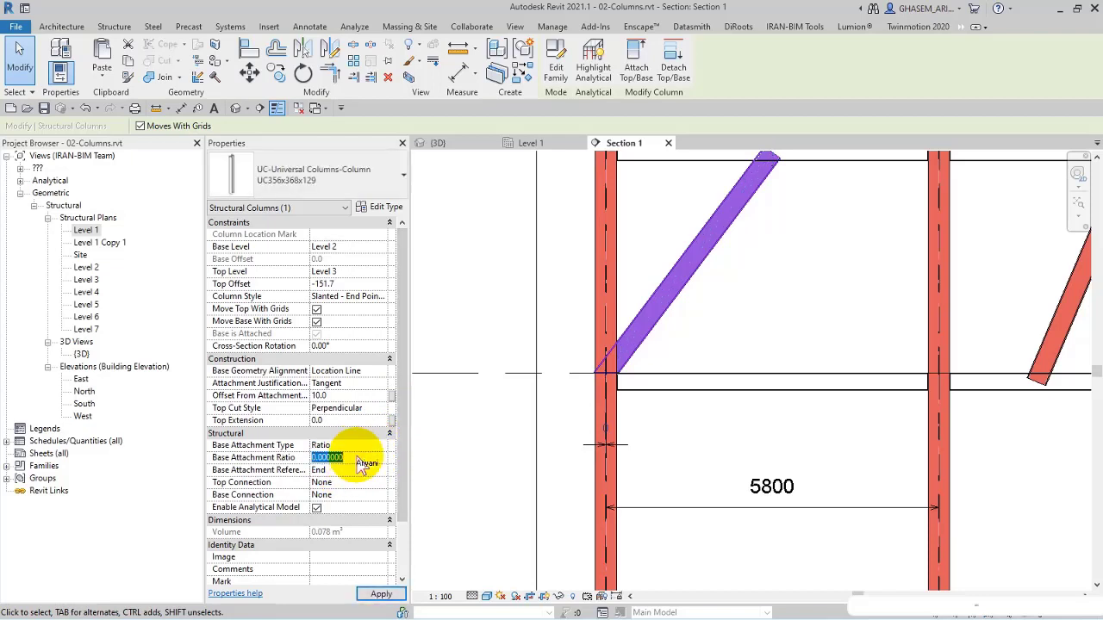
{"action": "type", "text": "0.25"}
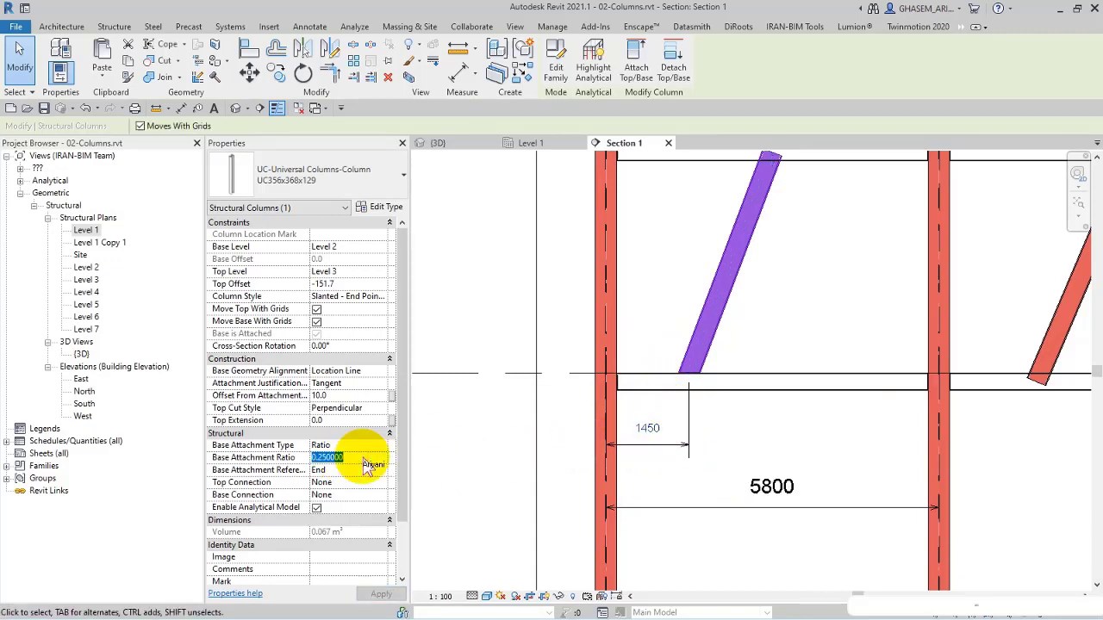
{"action": "type", "text": "0.5"}
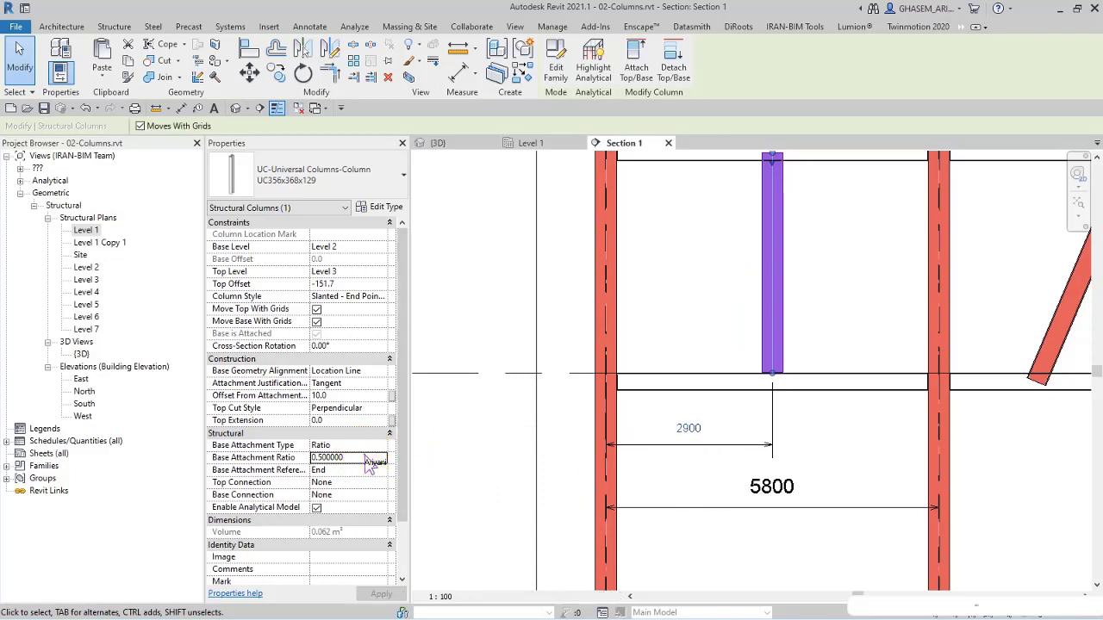
{"action": "type", "text": "0.75"}
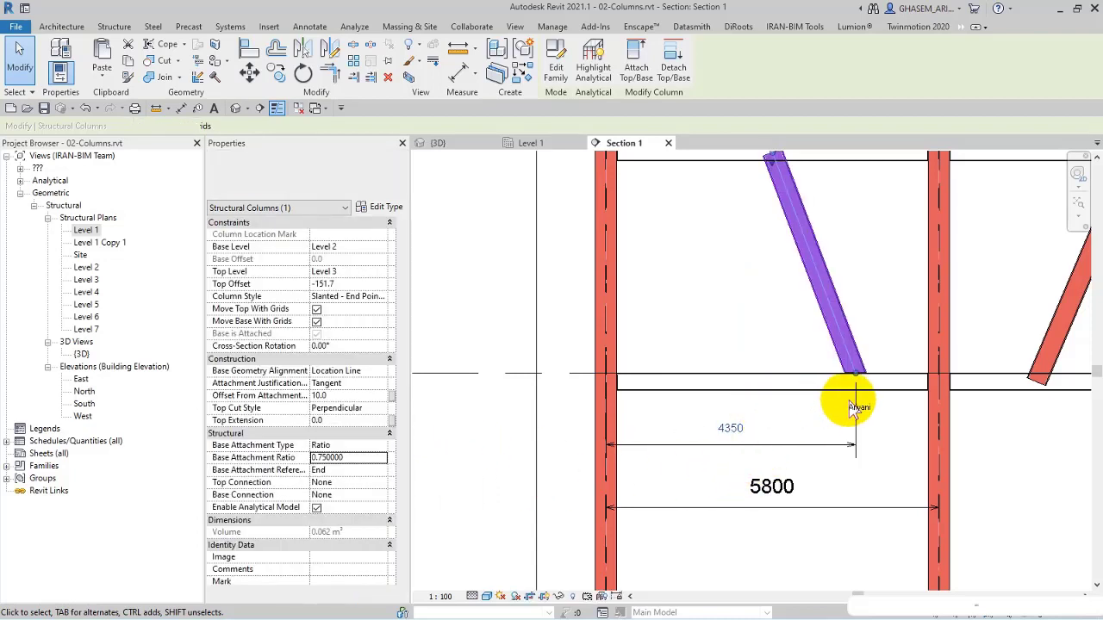
Commit the 0.75 ratio, then set Base Attachment Reference to End after briefly trying Start.
{"action": "left_click", "coordinate": [353, 470]}
{"action": "left_click", "coordinate": [366, 482]}
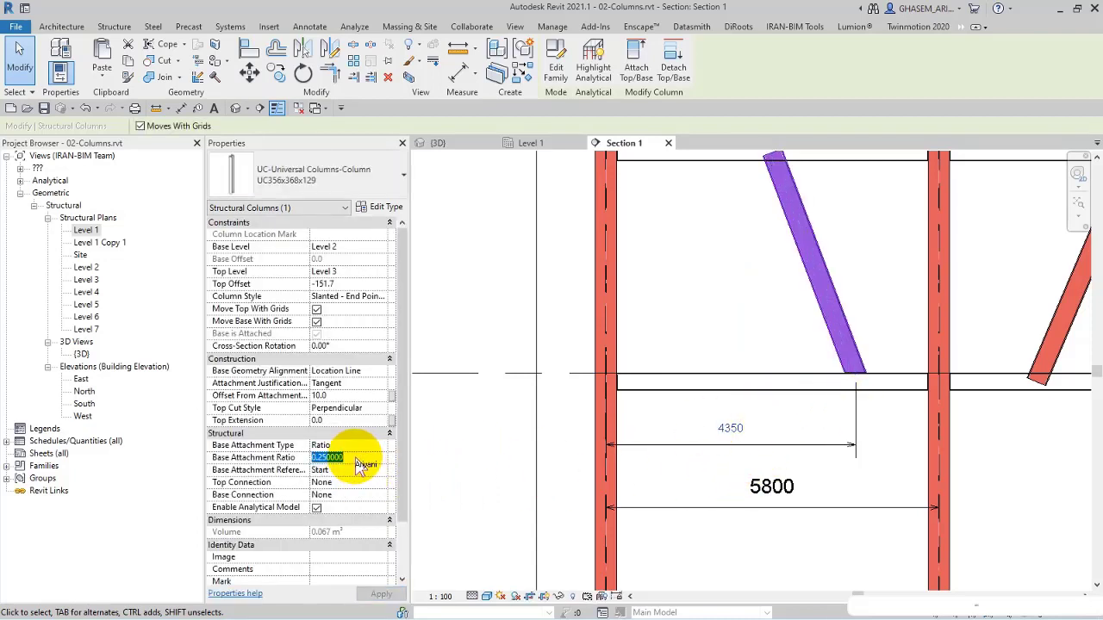
{"action": "left_click", "coordinate": [348, 493]}
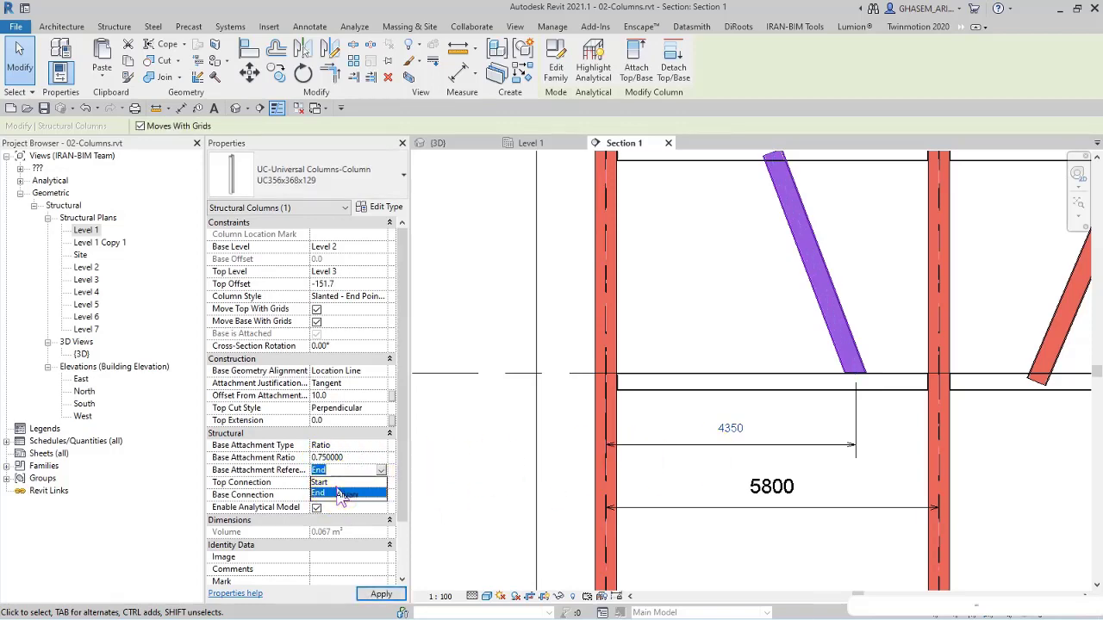
{"action": "left_click", "coordinate": [340, 495]}
{"action": "left_click", "coordinate": [386, 483]}
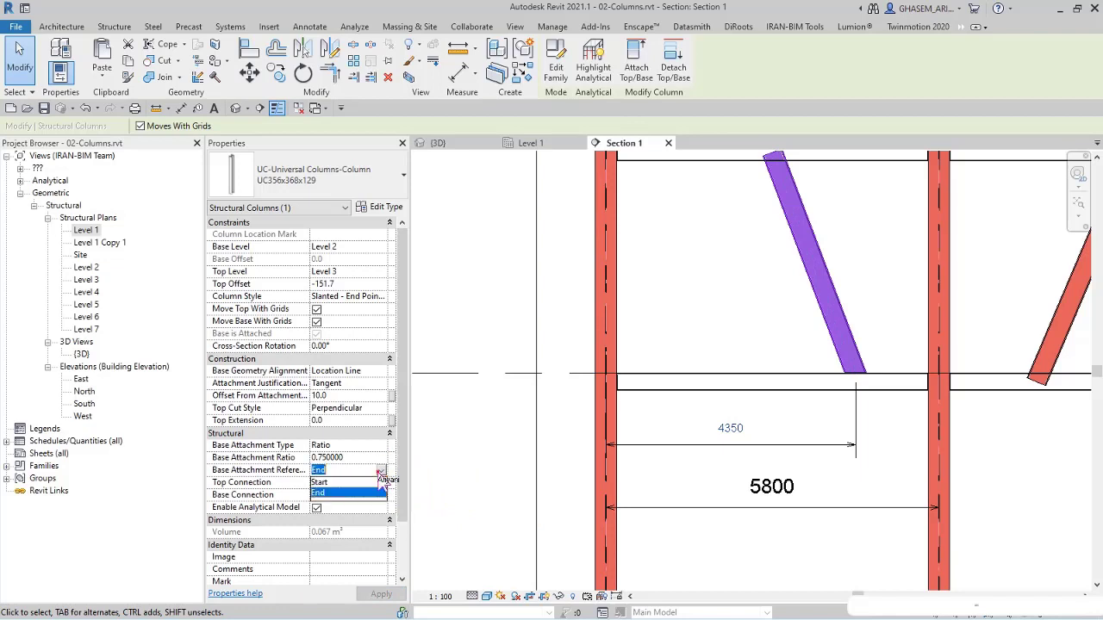
{"action": "left_click", "coordinate": [325, 483]}
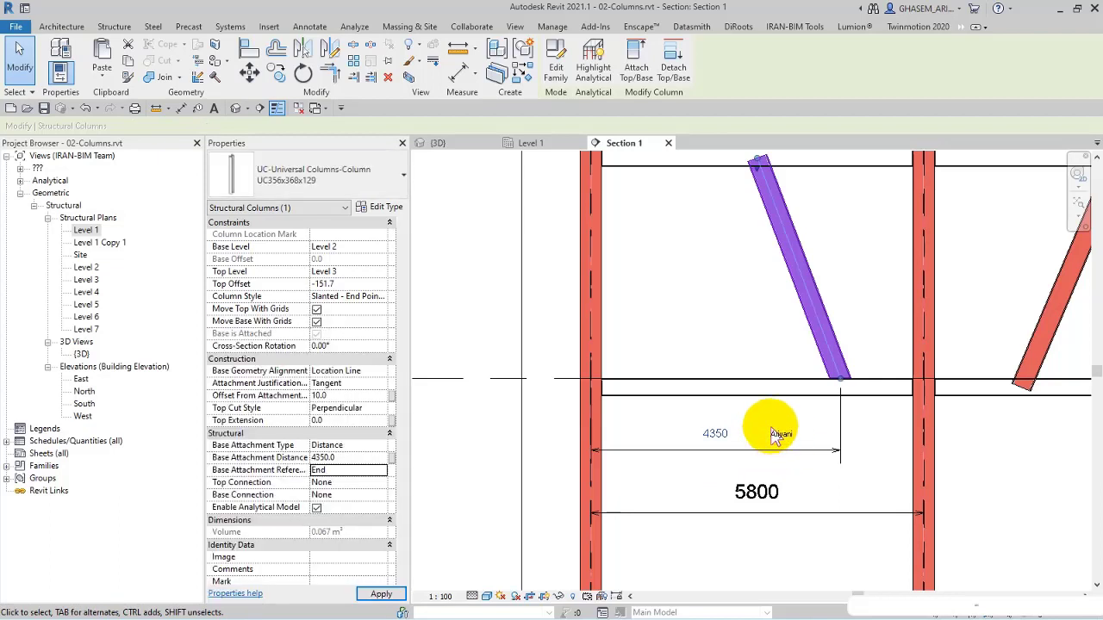
Set Base Attachment Distance to 1250, keeping Top and Base Connection as None.
{"action": "left_click", "coordinate": [354, 459]}
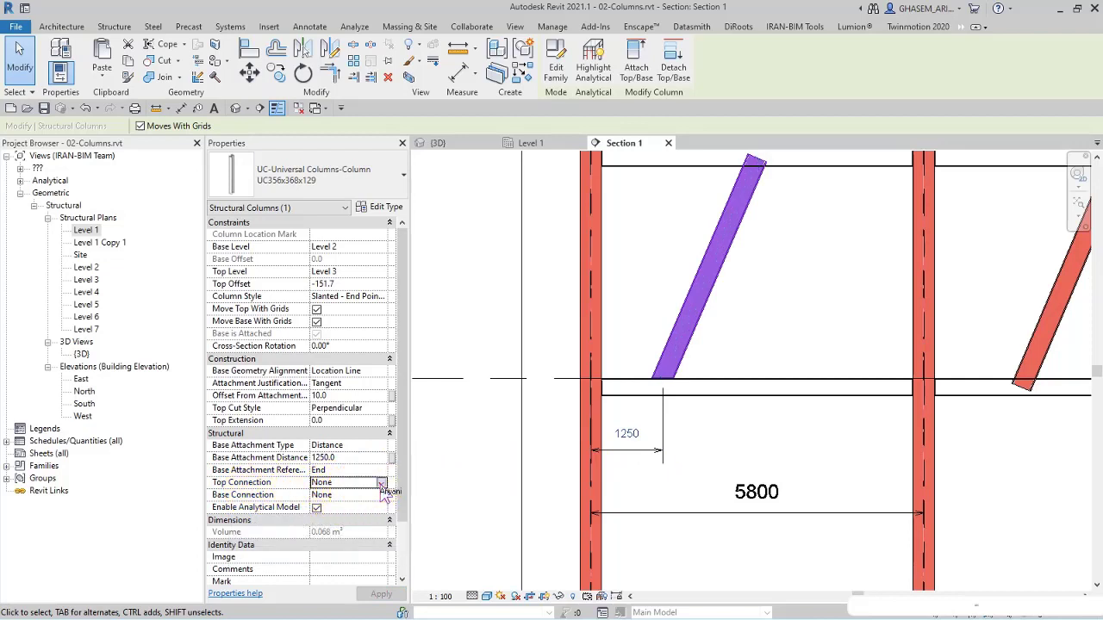
{"action": "left_click", "coordinate": [381, 483]}
{"action": "left_click", "coordinate": [285, 483]}
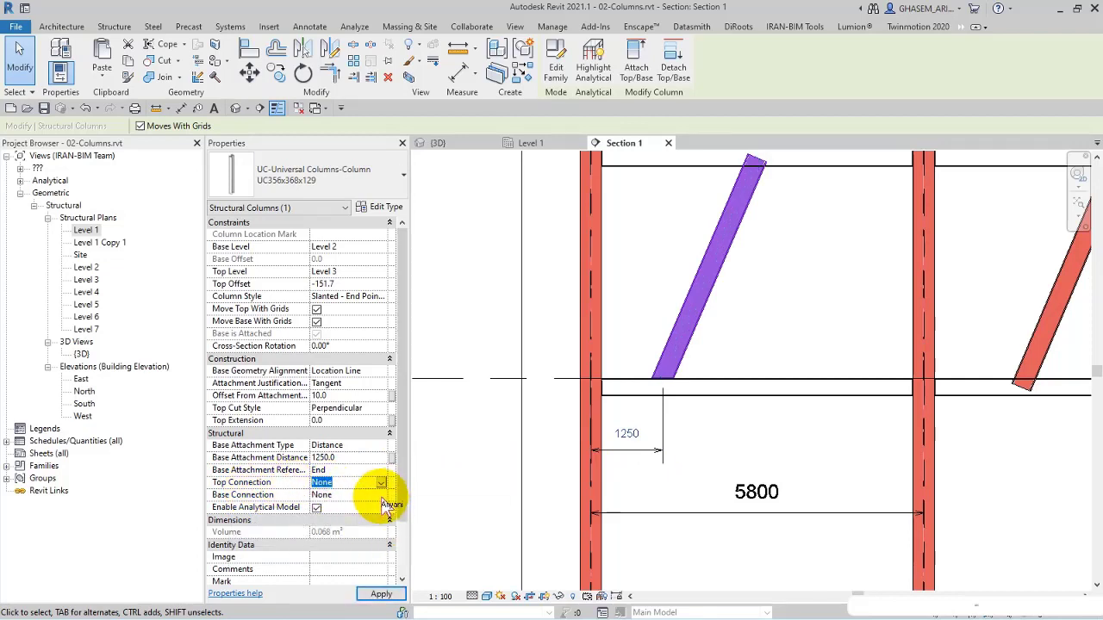
{"action": "left_click", "coordinate": [381, 496]}
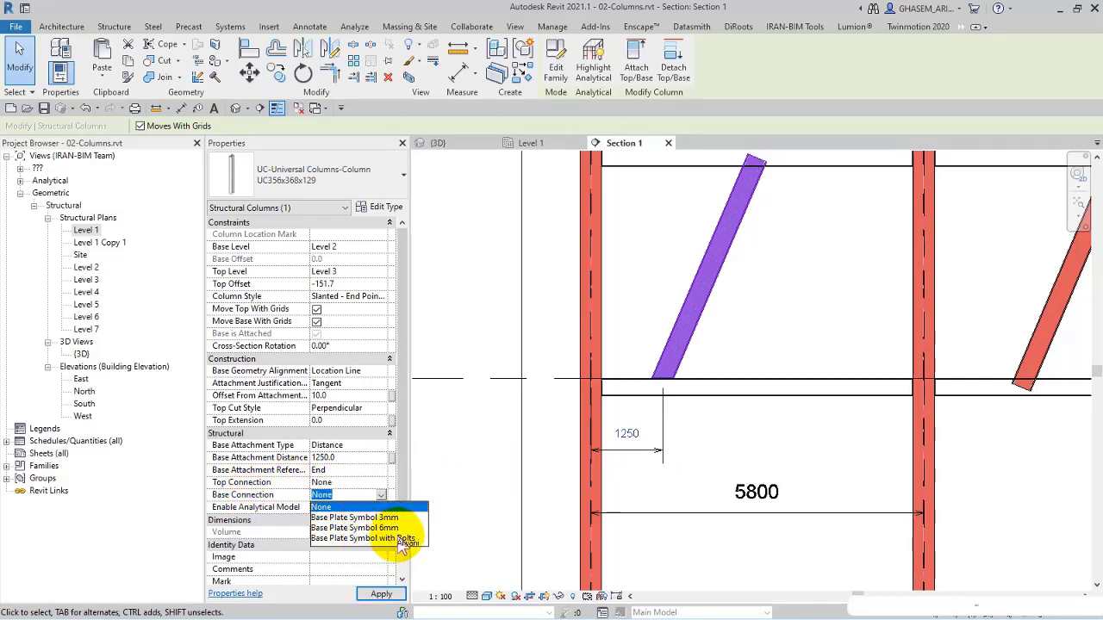
{"action": "left_click", "coordinate": [280, 493]}
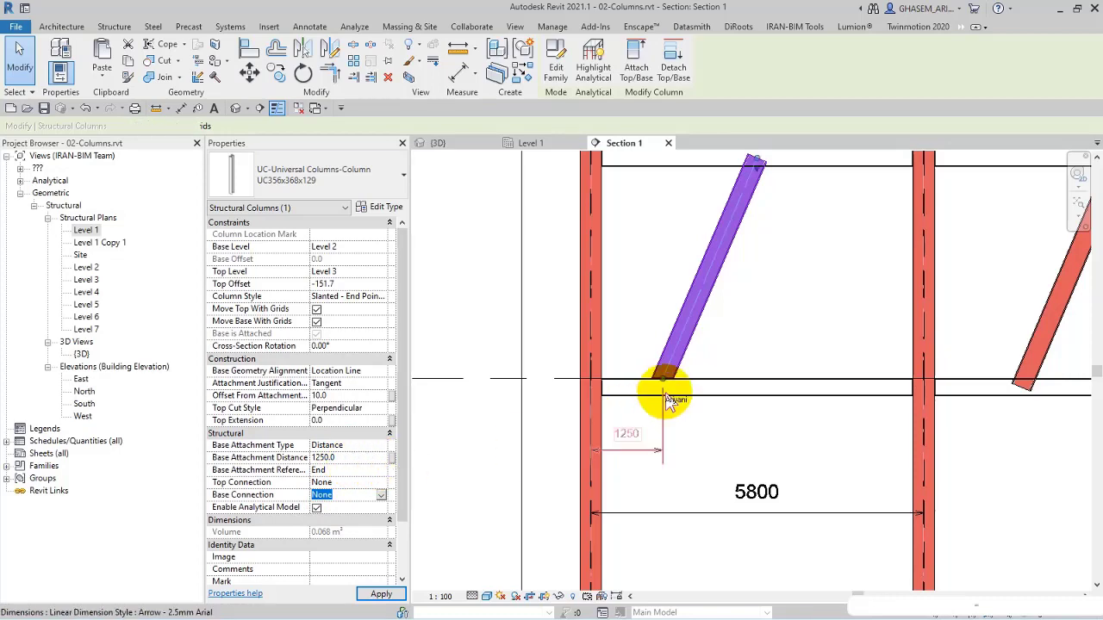
Attach the right slanted column's base to the lower beam end beside the middle column, distance 0.
{"action": "scroll", "coordinate": [667, 388], "scroll_direction": "down", "scroll_amount": 2}
{"action": "left_click", "coordinate": [733, 319]}
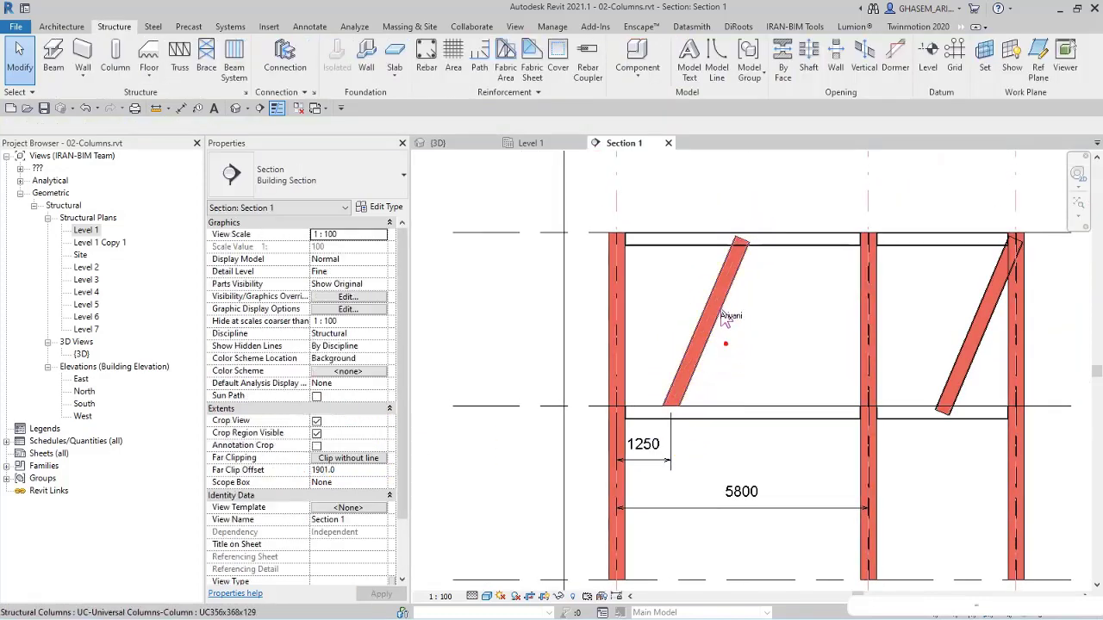
{"action": "left_click", "coordinate": [721, 307]}
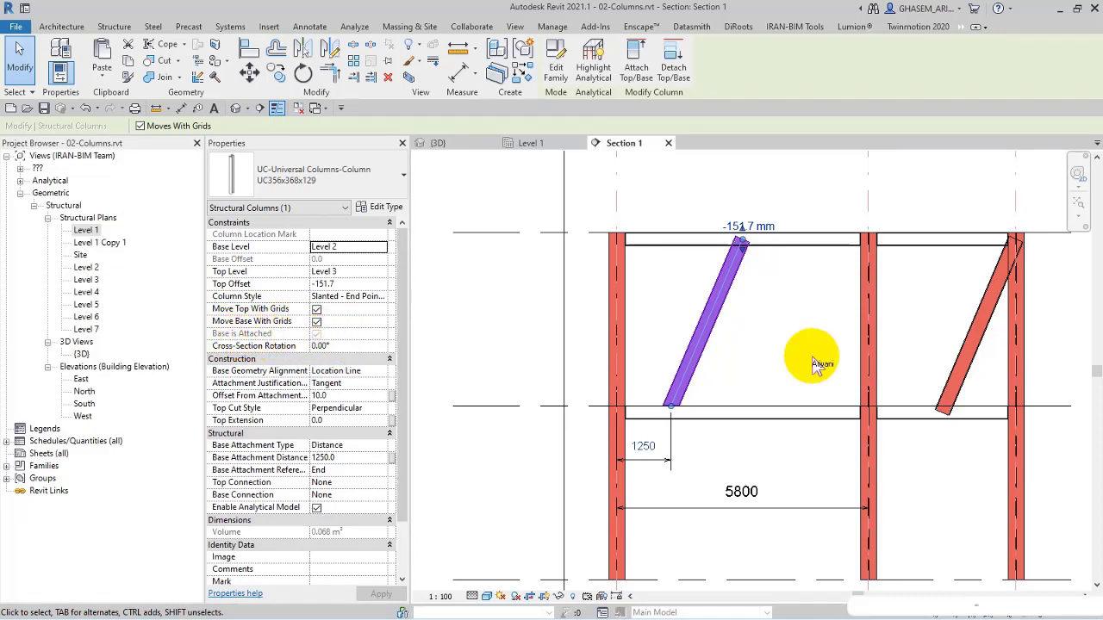
{"action": "left_click", "coordinate": [978, 336]}
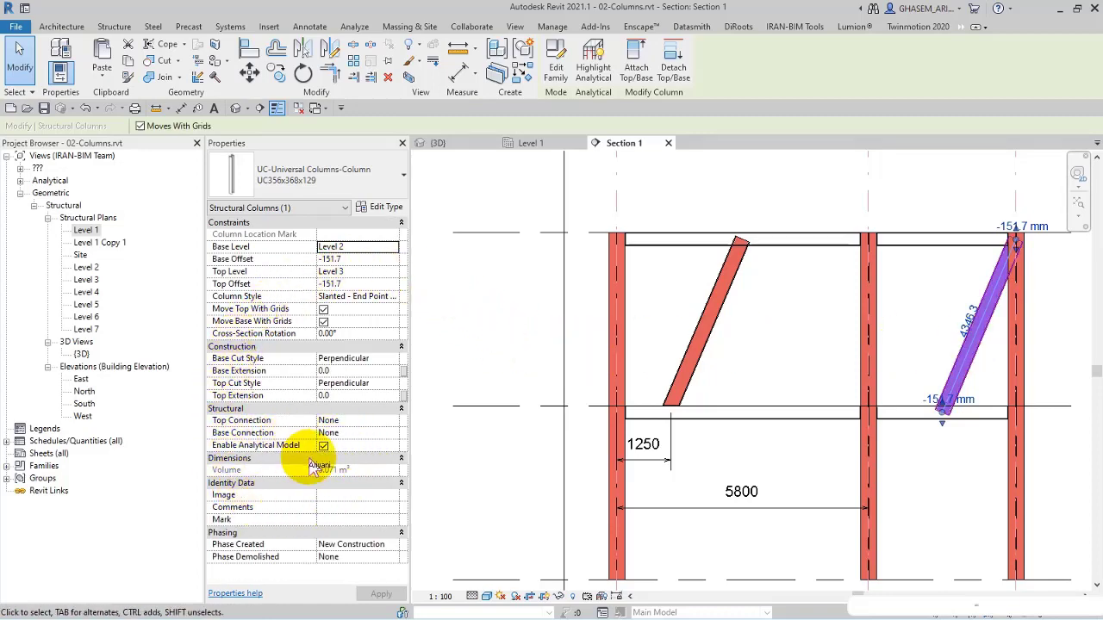
{"action": "scroll", "coordinate": [713, 337], "scroll_direction": "up", "scroll_amount": 2}
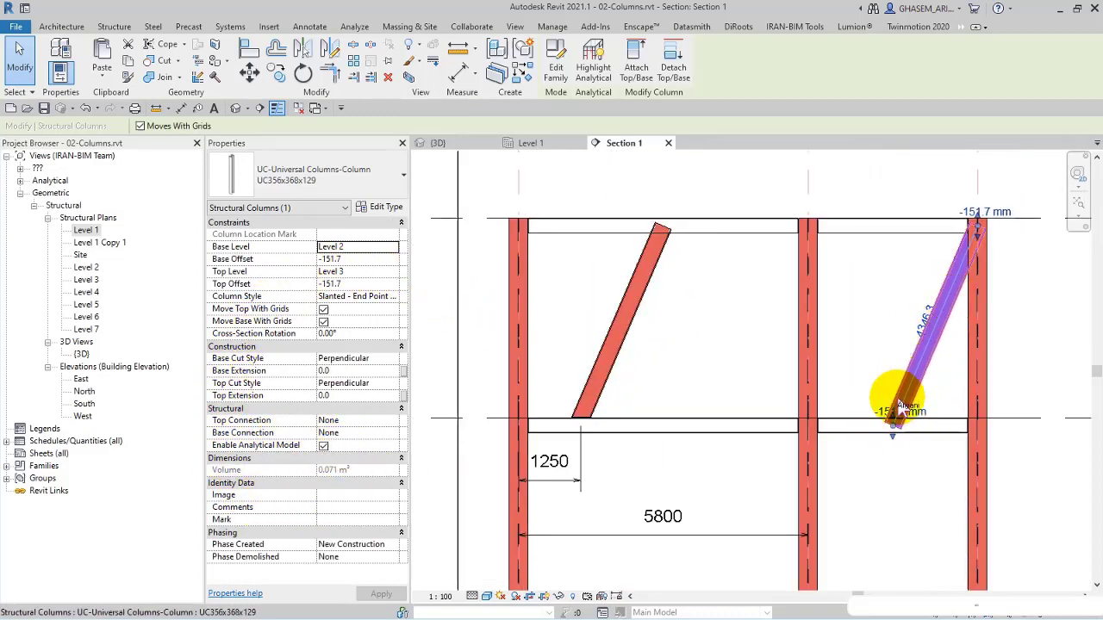
{"action": "left_click_drag", "start_coordinate": [892, 435], "coordinate": [817, 430]}
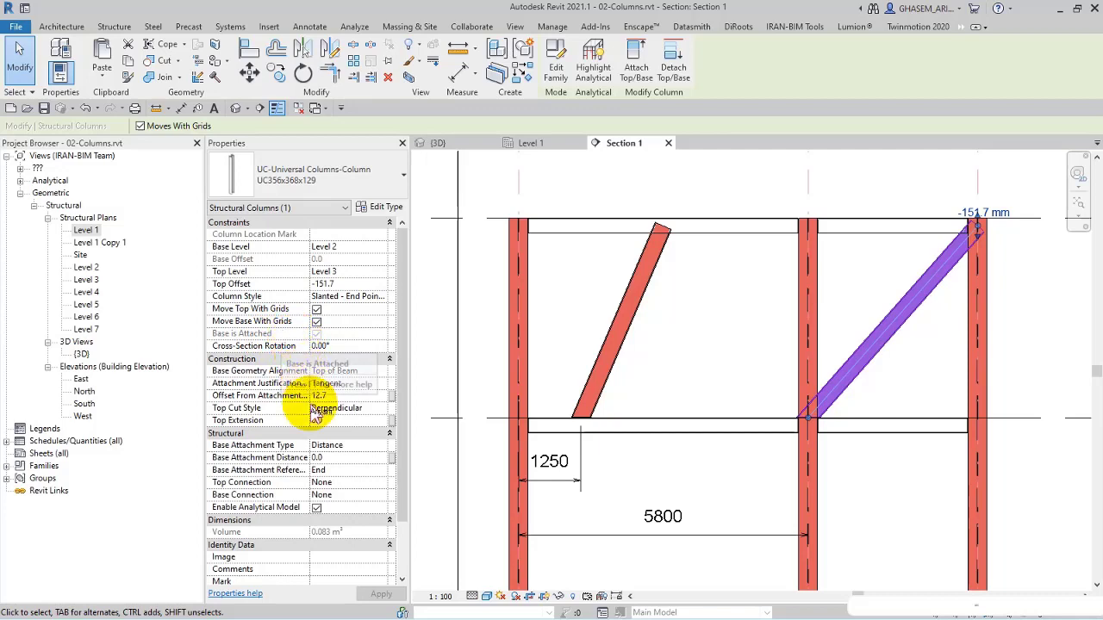
{"action": "scroll", "coordinate": [948, 254], "scroll_direction": "up", "scroll_amount": 2}
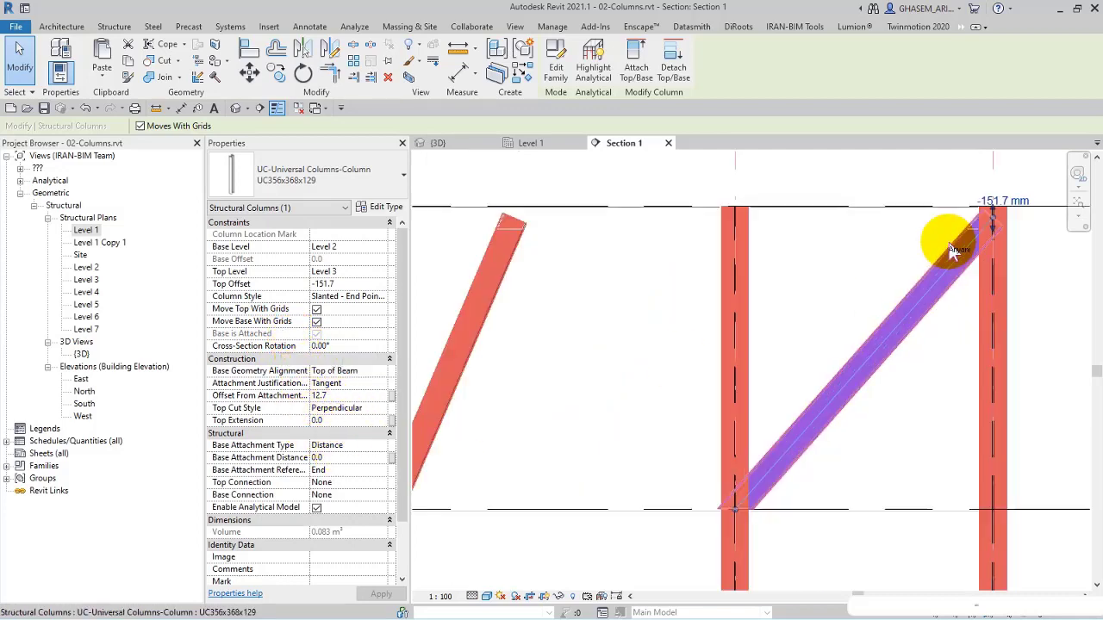
Attach the right column's top to the upper beam end by the right column, 0.0 from Start.
{"action": "left_click", "coordinate": [996, 228]}
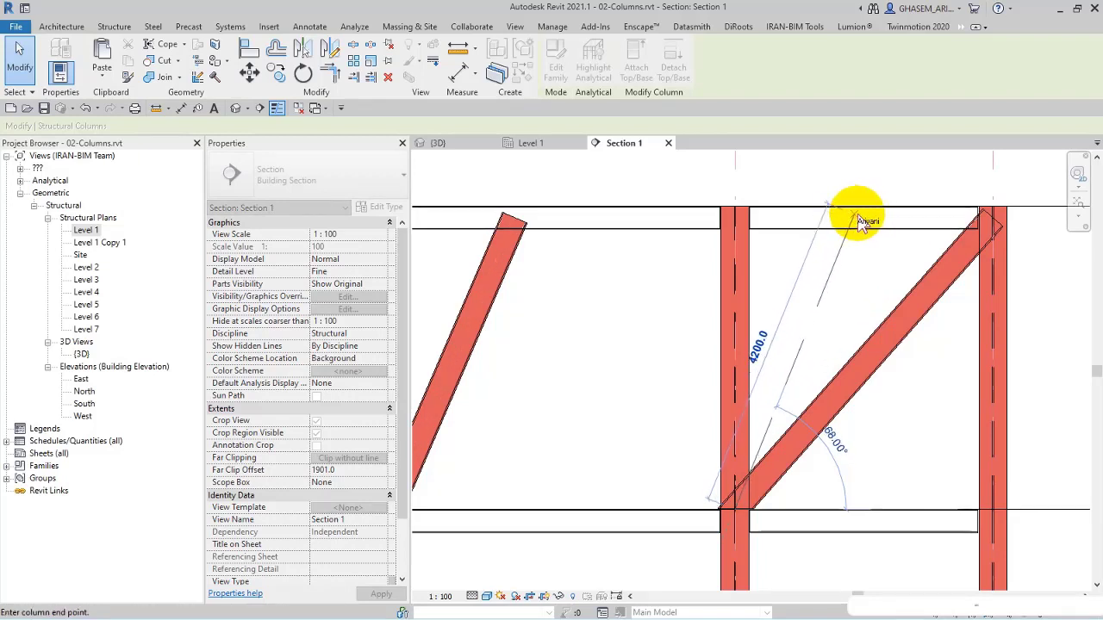
{"action": "left_click", "coordinate": [994, 214]}
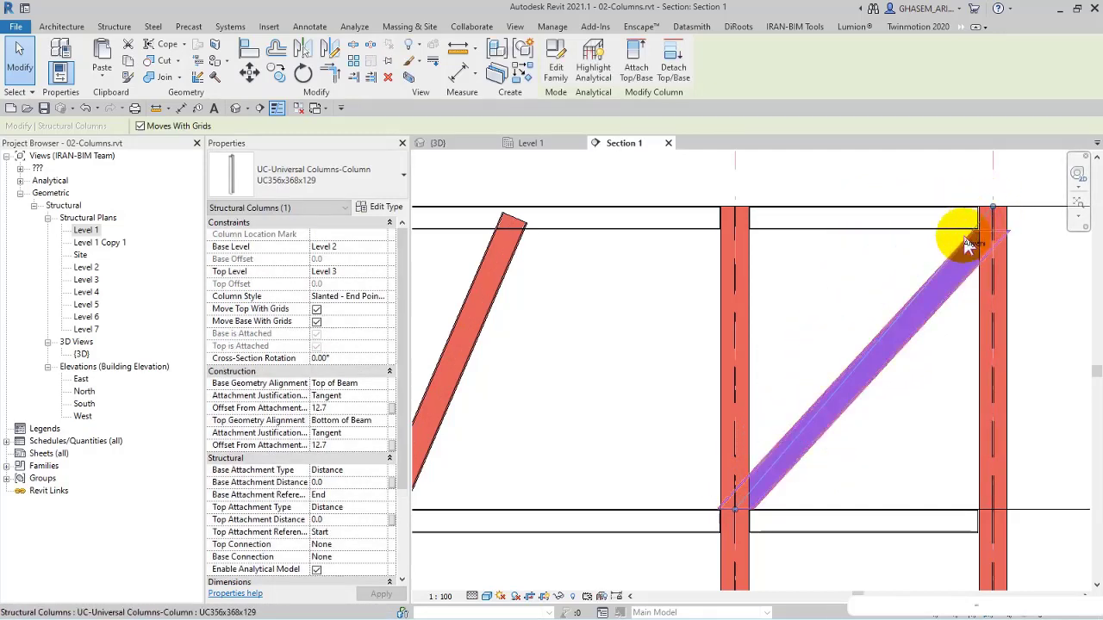
{"action": "scroll", "coordinate": [904, 334], "scroll_direction": "down", "scroll_amount": 1}
{"action": "left_click", "coordinate": [879, 366]}
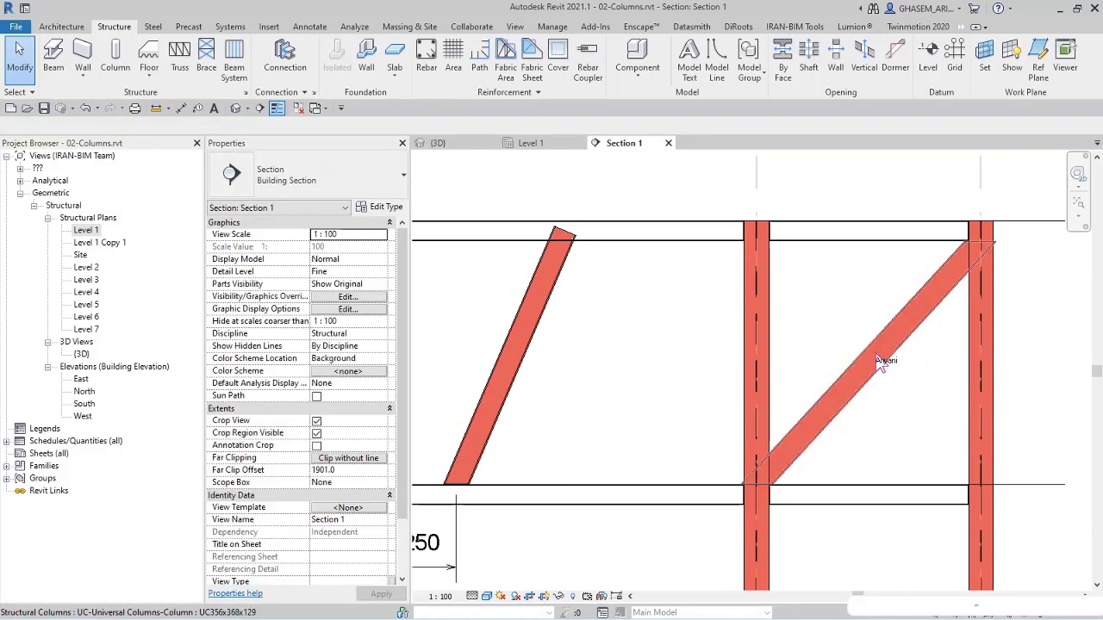
{"action": "left_click", "coordinate": [901, 349]}
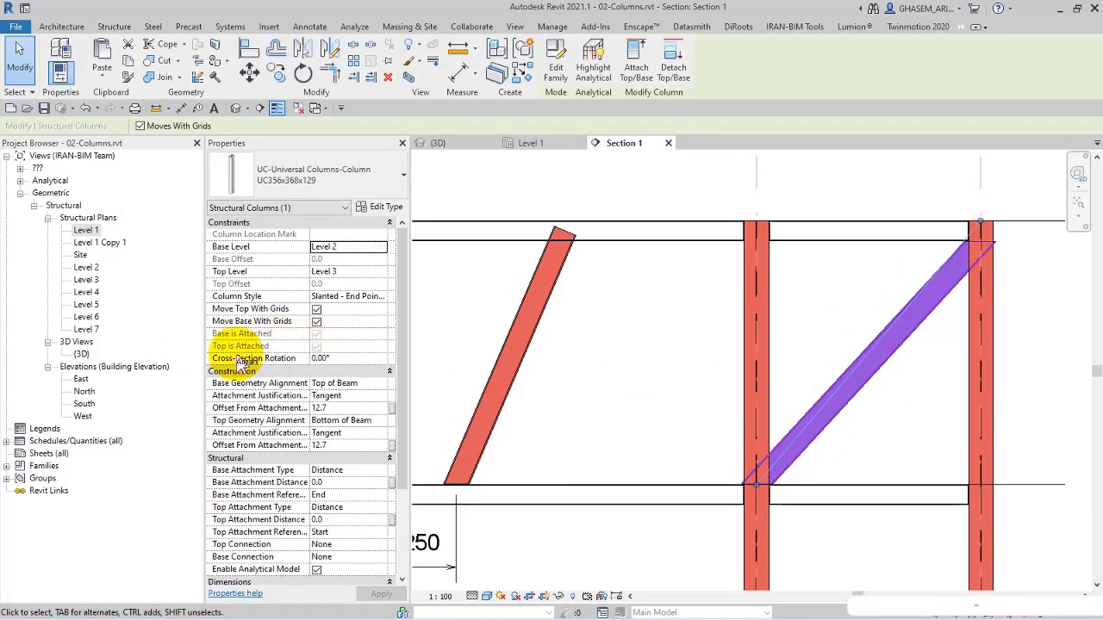
{"action": "scroll", "coordinate": [310, 353], "scroll_direction": "down", "scroll_amount": 3}
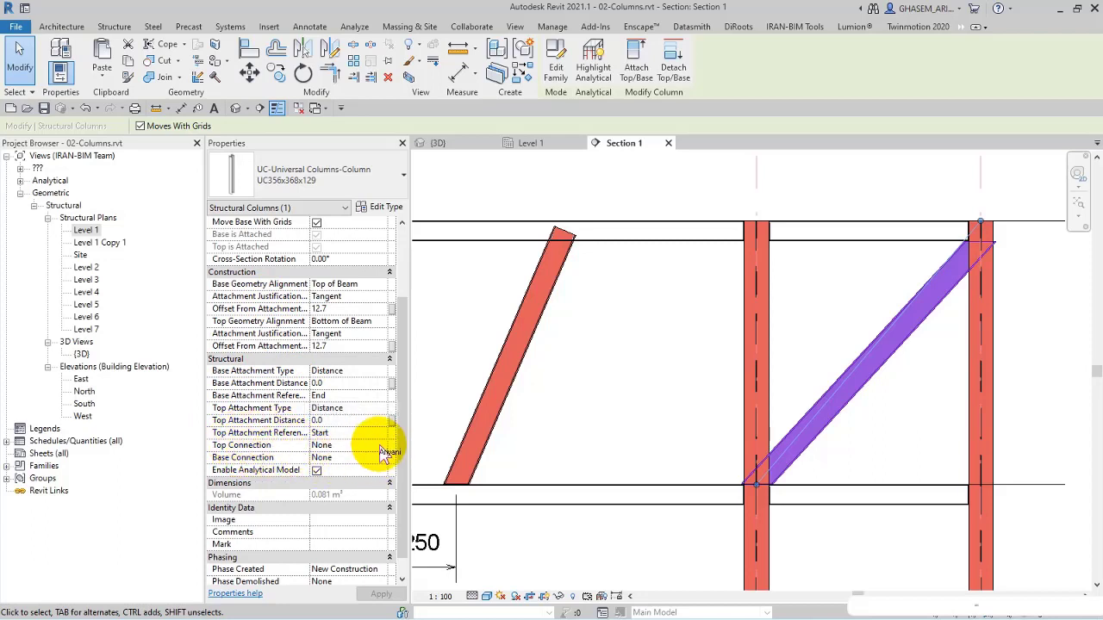
Change the column's top and base attachments to Ratio, both 0.15, pulling its ends inward.
{"action": "left_click", "coordinate": [383, 408]}
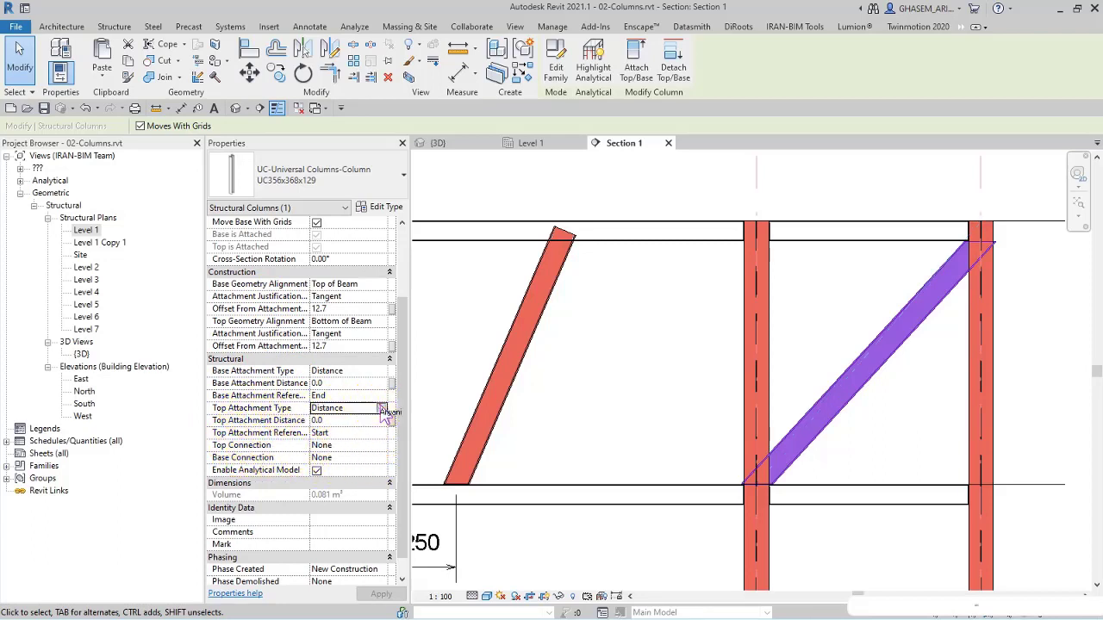
{"action": "left_click", "coordinate": [349, 430]}
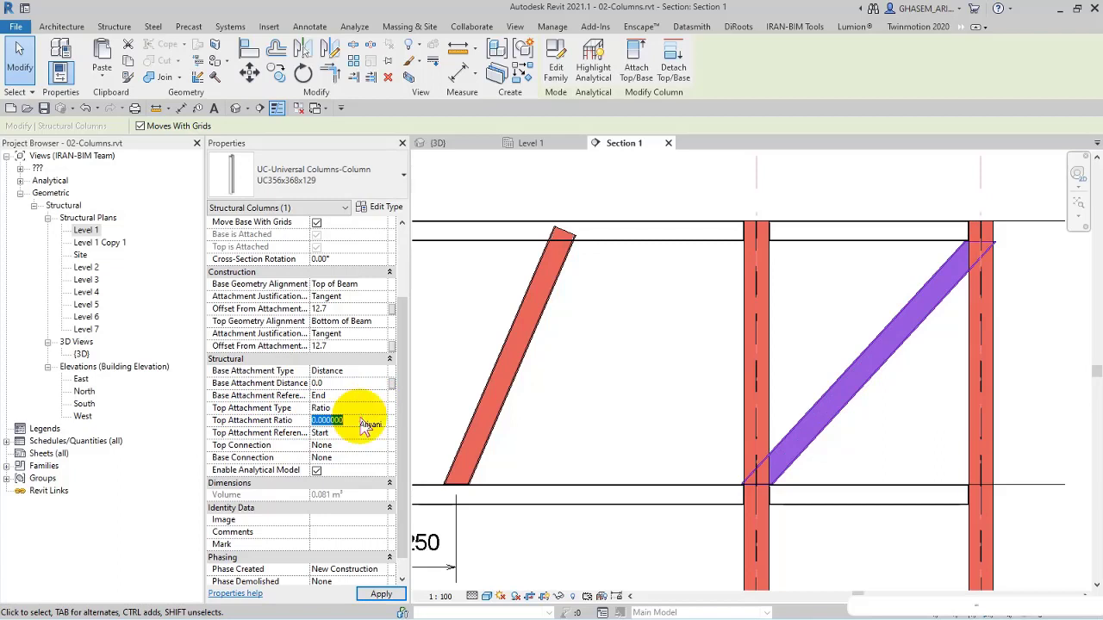
{"action": "type", "text": "0.15"}
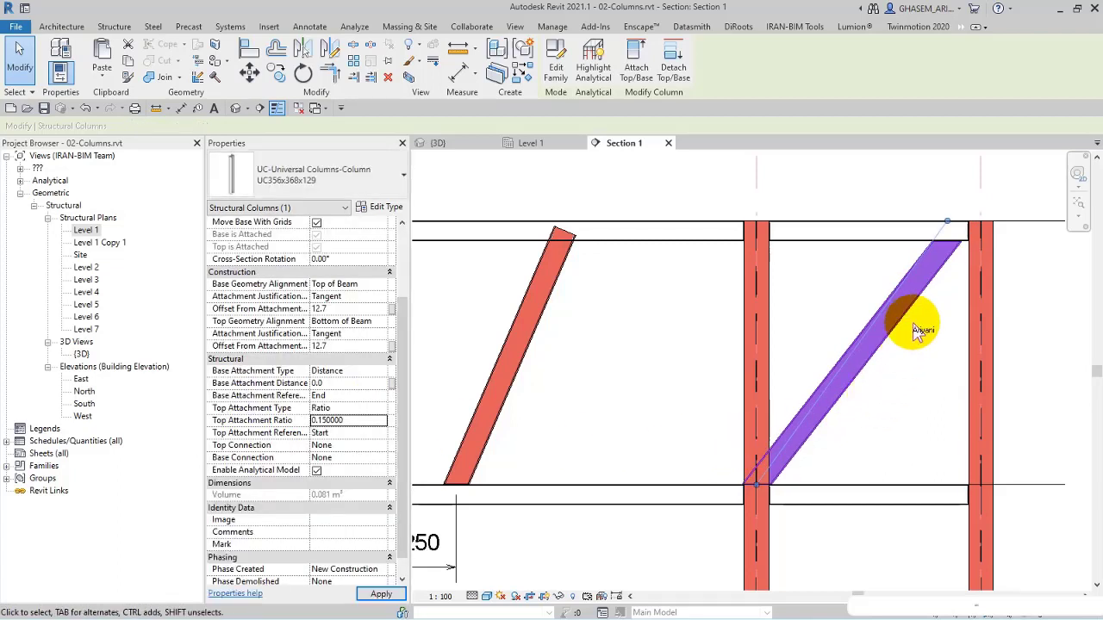
{"action": "left_click", "coordinate": [383, 371]}
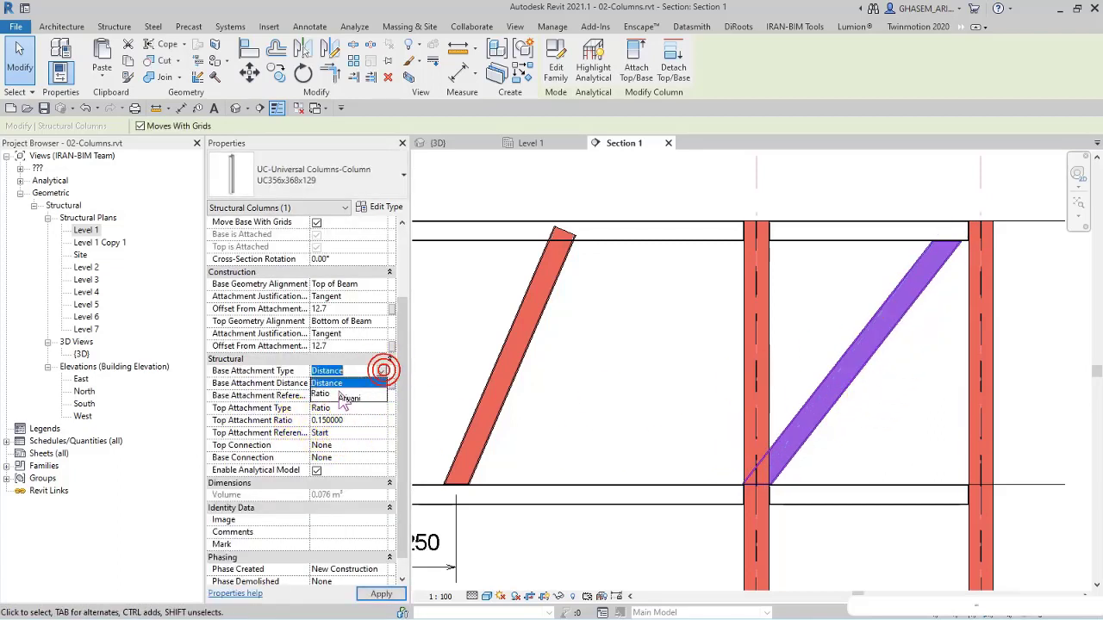
{"action": "left_click", "coordinate": [338, 392]}
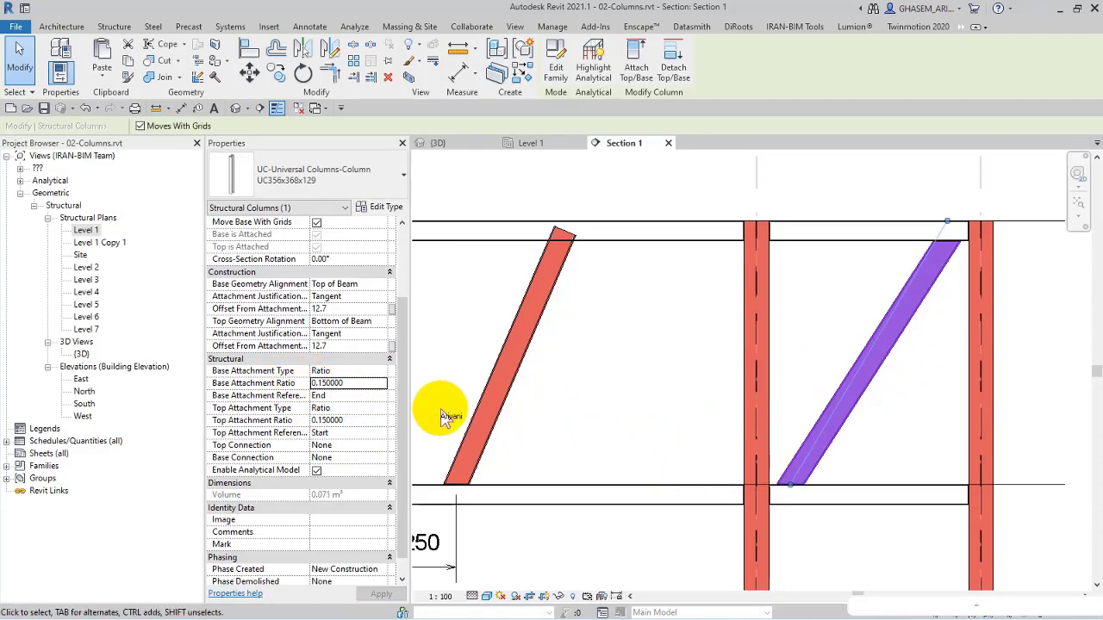
{"action": "left_click", "coordinate": [645, 397]}
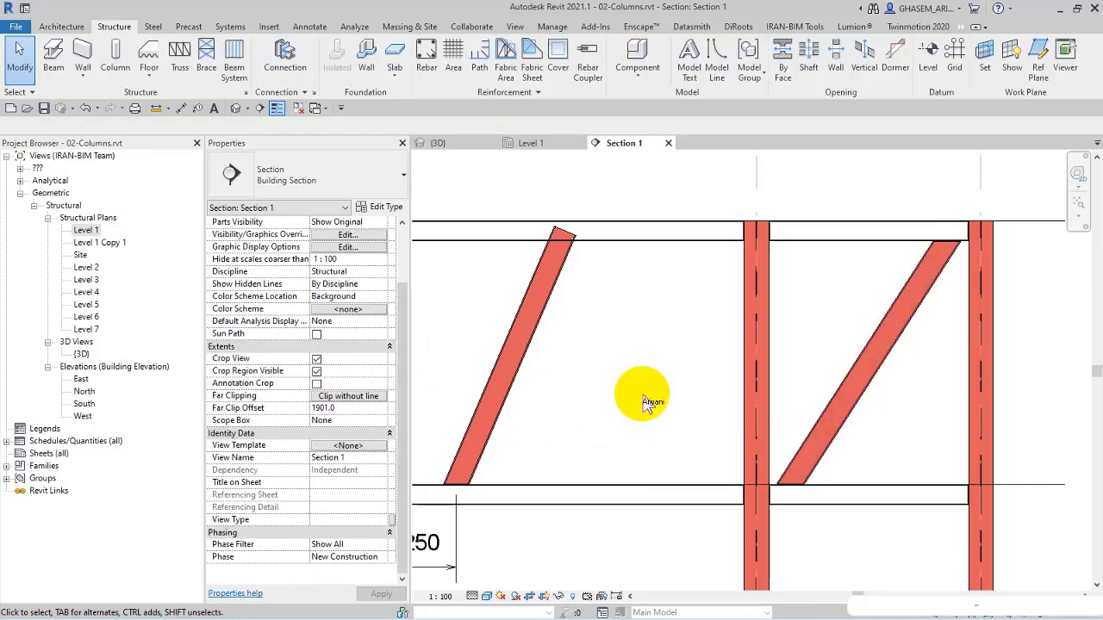